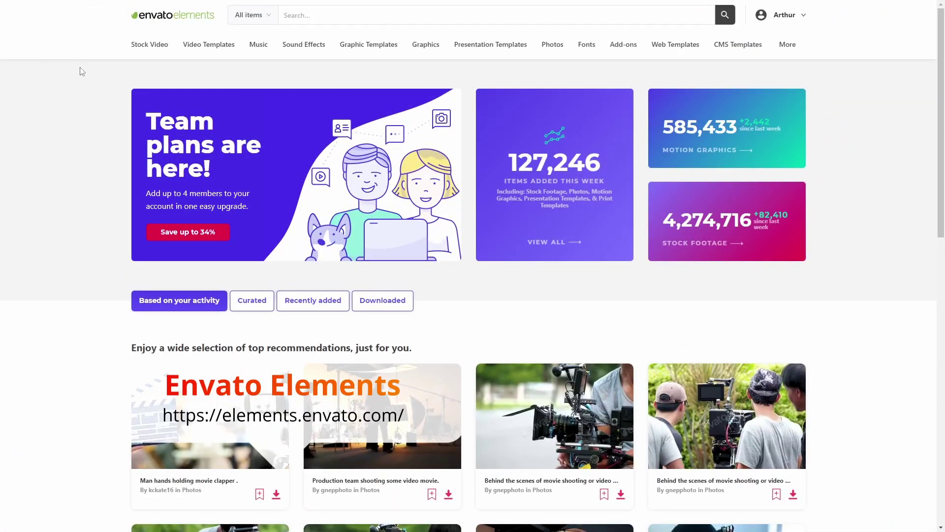
Browse the Stock Video, Video Templates, Music and Sound Effects categories on Envato Elements' home page
mouse_move(145, 50)
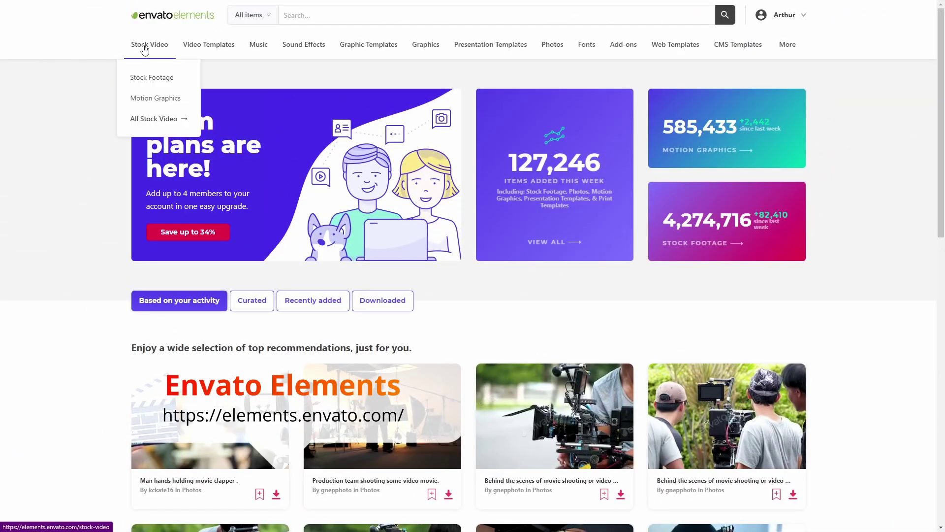
mouse_move(194, 49)
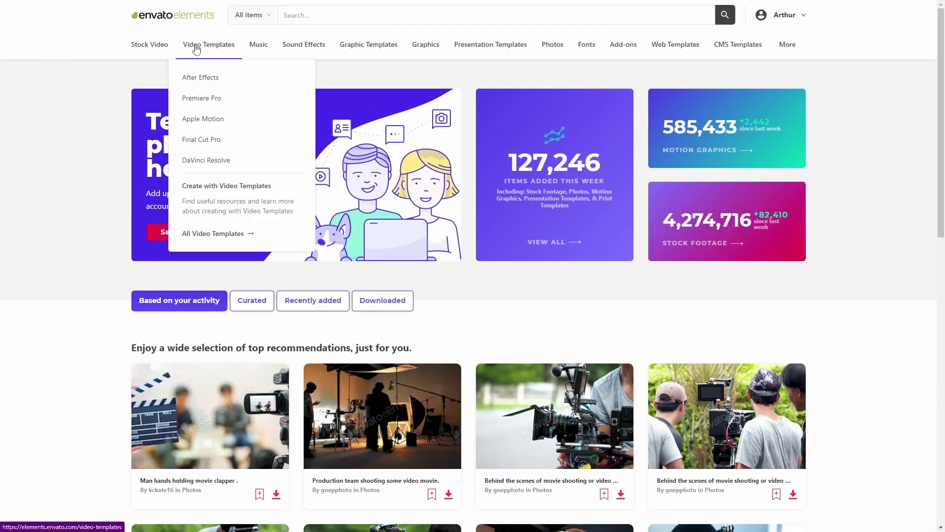
mouse_move(252, 50)
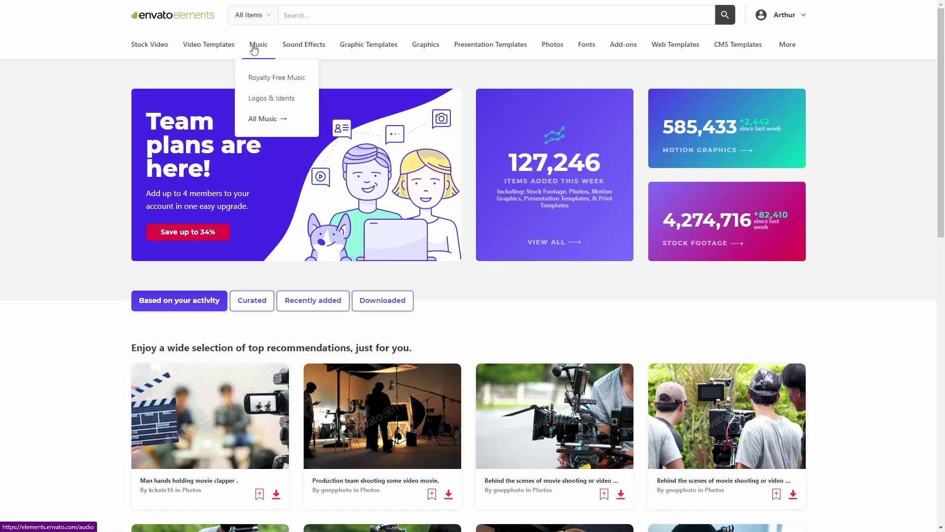
mouse_move(300, 48)
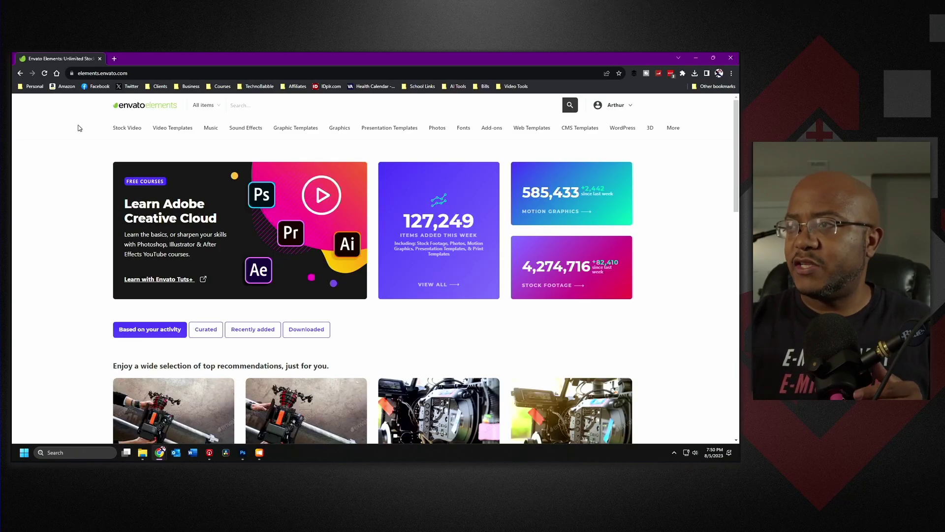
Search Envato Elements for 'red background' and look over the mixed results
left_click(241, 107)
type("red")
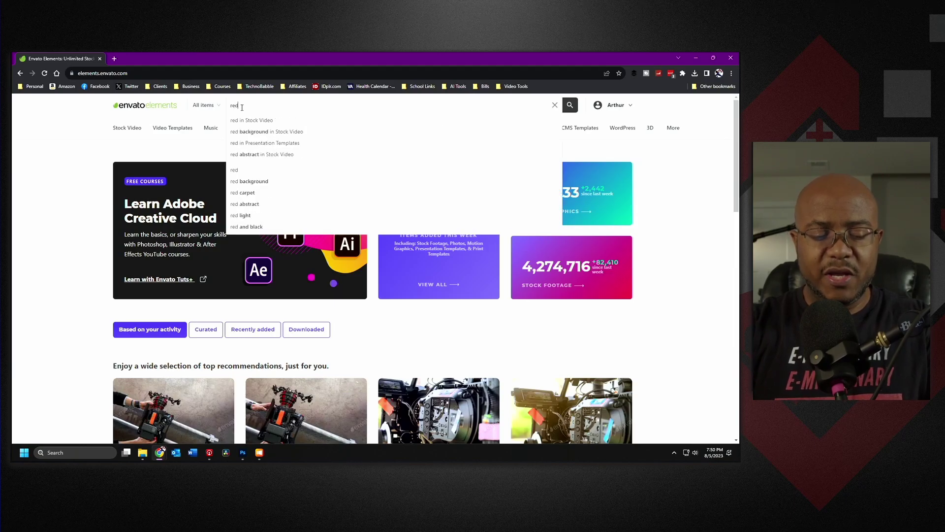
type(" background")
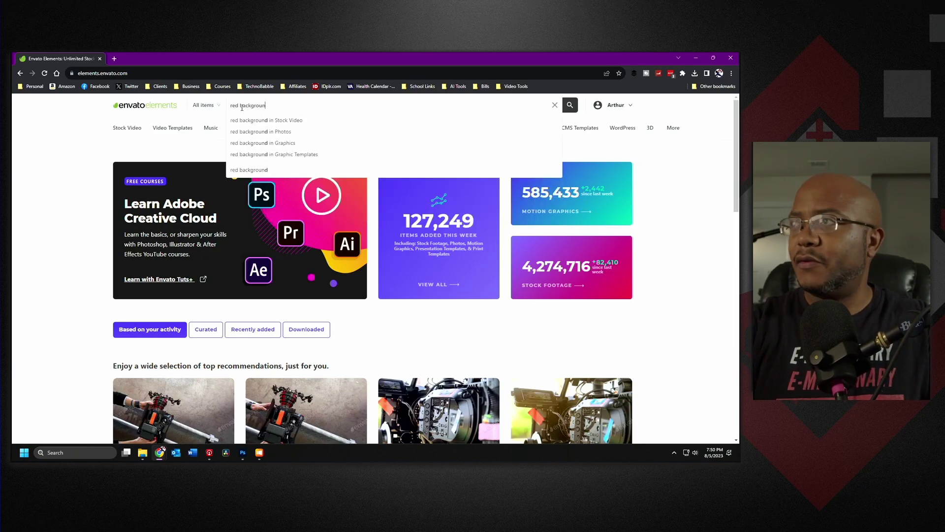
key("Return")
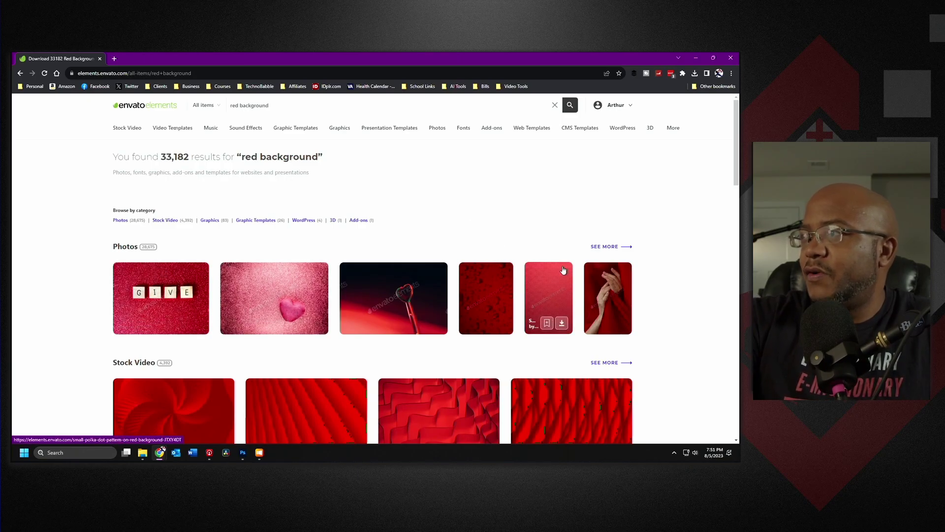
scroll(549, 295, "down", 3)
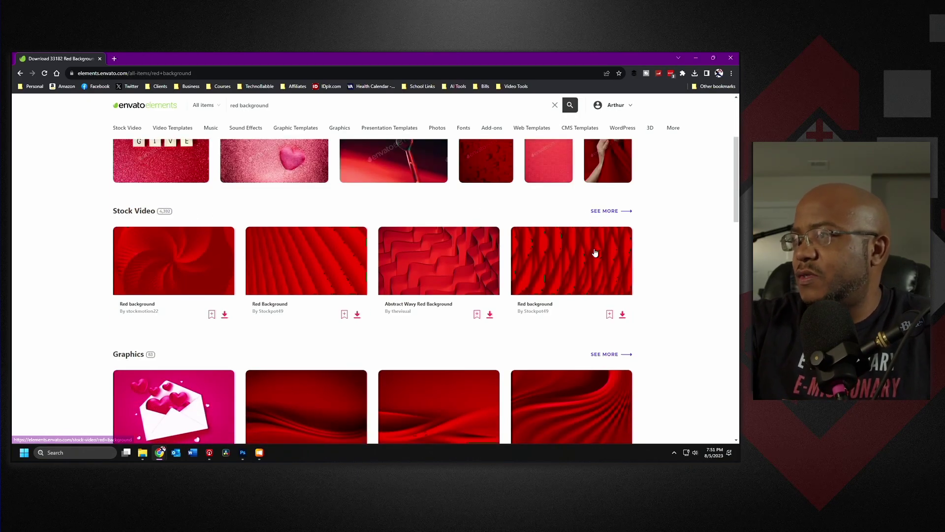
scroll(512, 329, "down", 3)
scroll(569, 294, "up", 3)
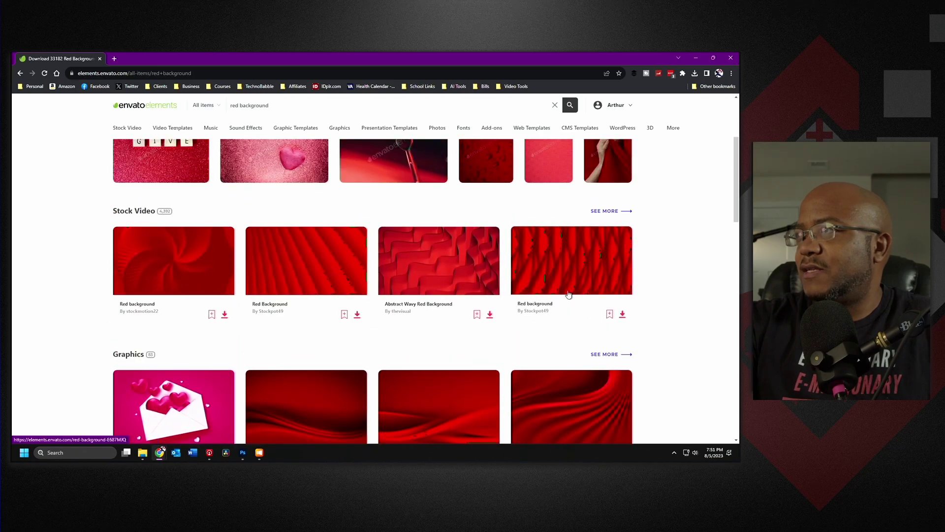
Show only the stock video results for red background and browse them
left_click(610, 210)
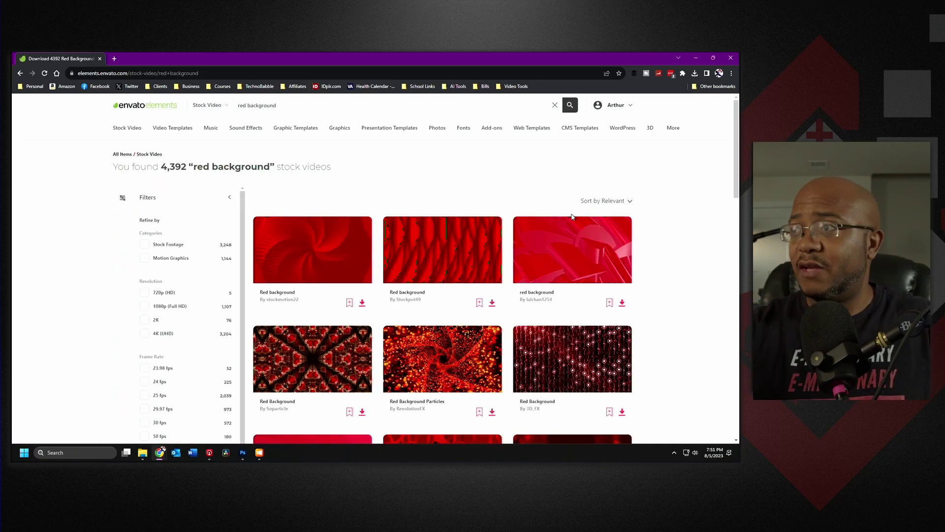
scroll(677, 261, "down", 3)
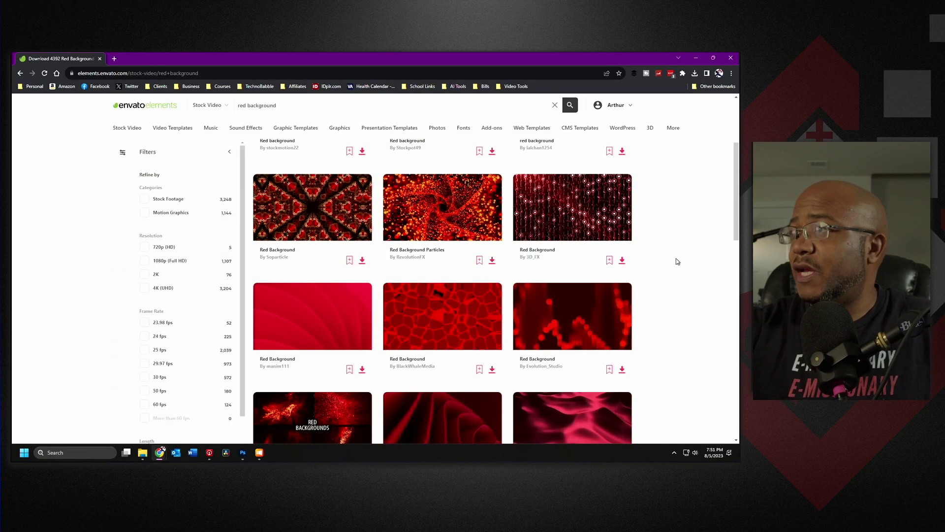
scroll(676, 261, "down", 6)
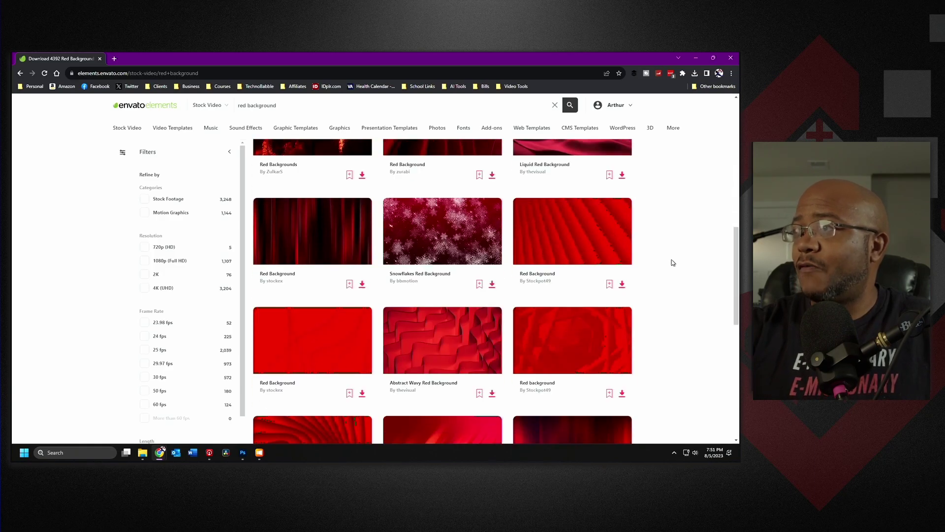
scroll(671, 262, "down", 8)
mouse_move(141, 456)
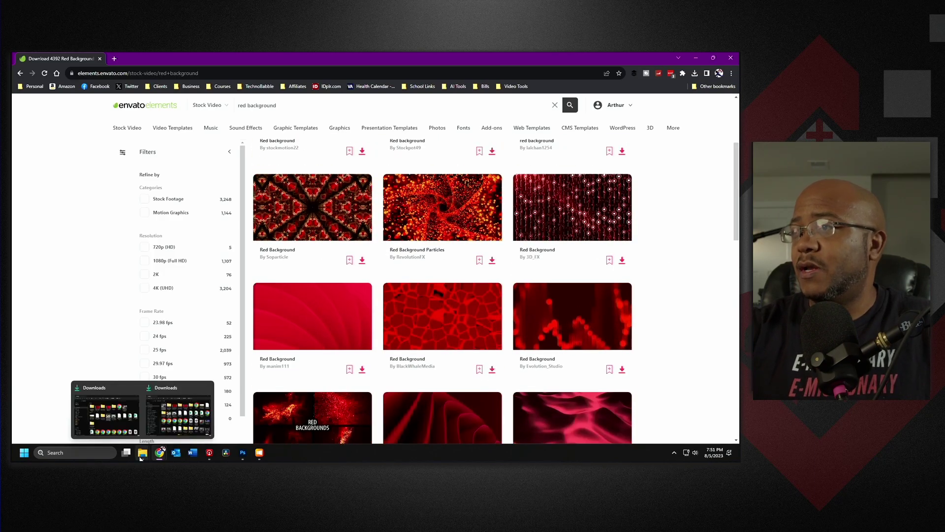
left_click(165, 422)
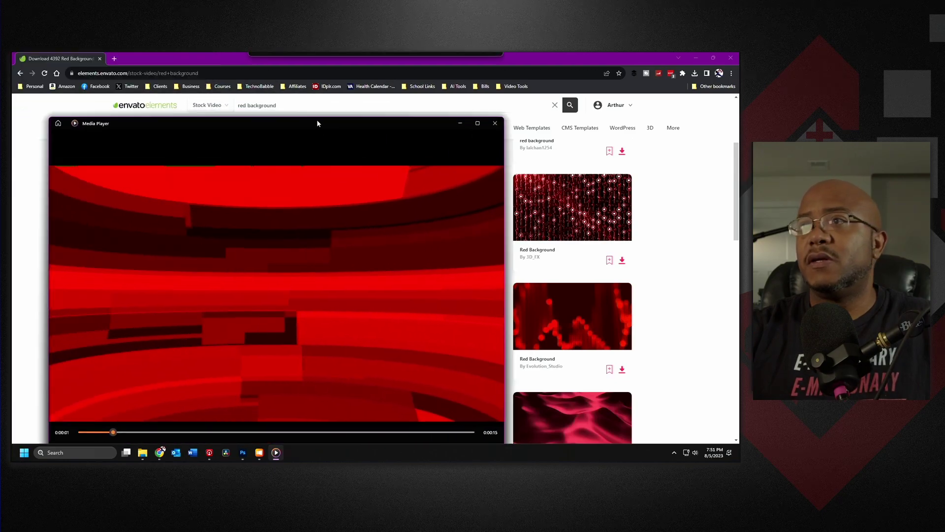
left_click_drag(317, 119, 424, 103)
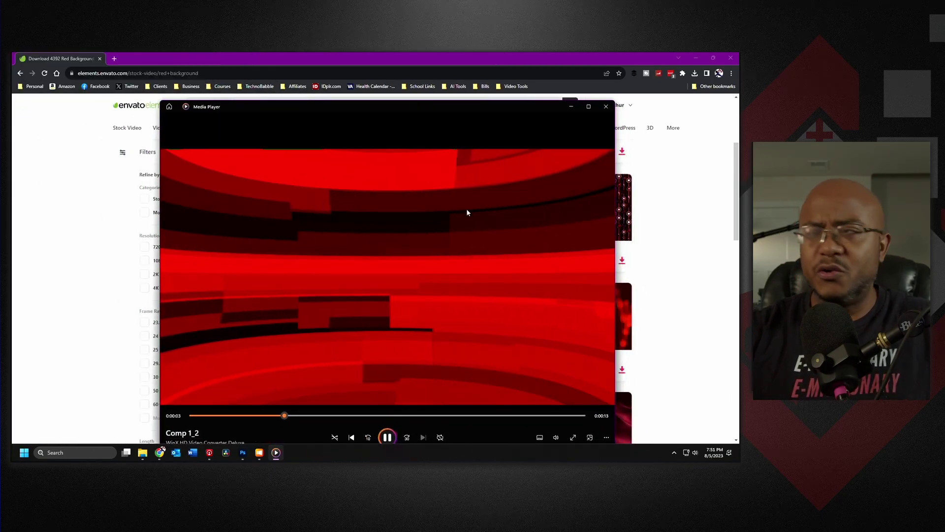
left_click(606, 107)
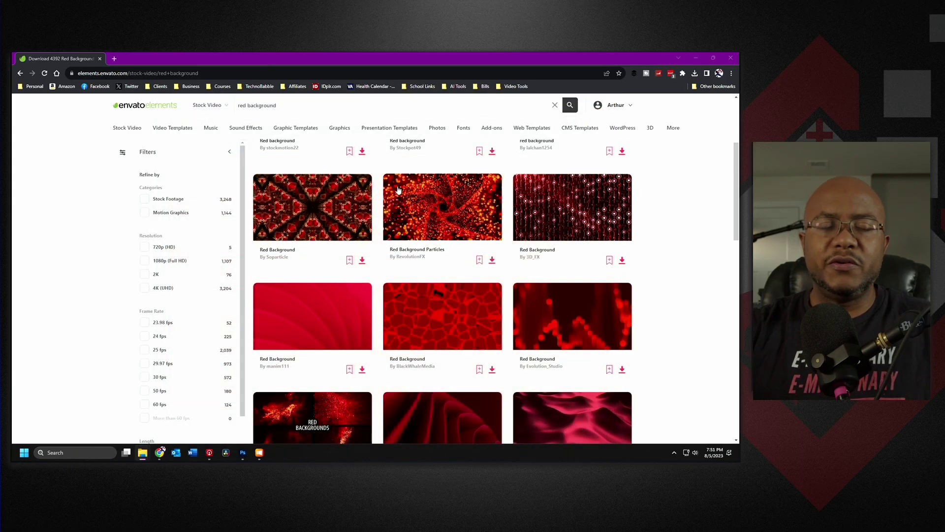
Minimize Chrome to bring Photoshop's Untitled-1 document into view
left_click(694, 58)
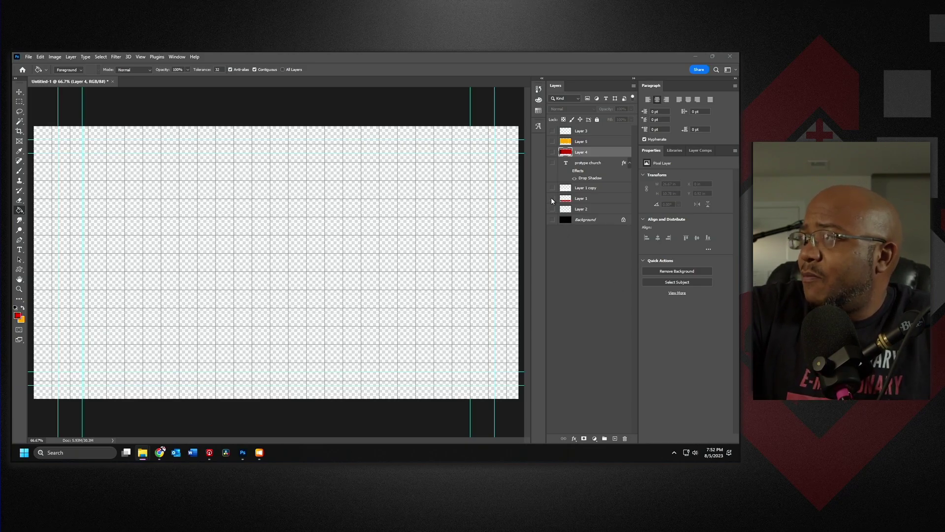
Turn on Layer 2's visibility in the Layers panel
left_click(553, 210)
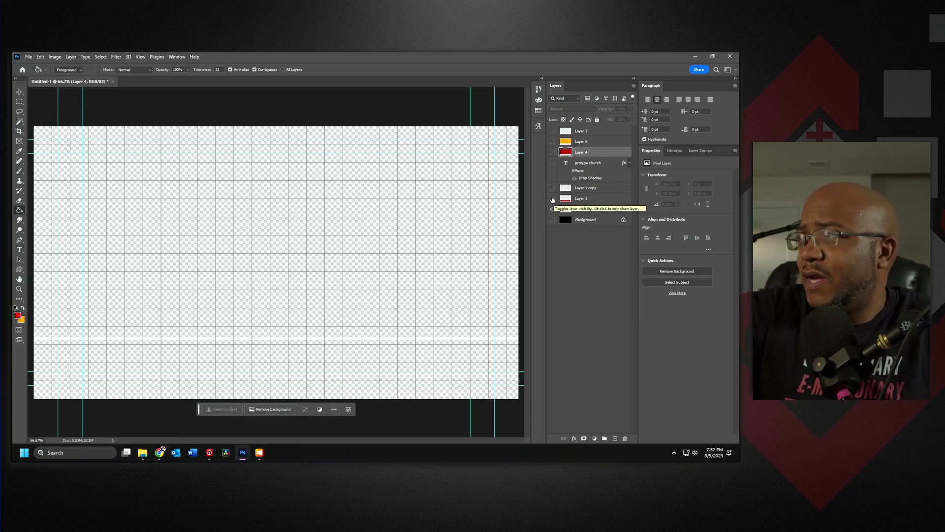
Show Layer 1's red bar and the black Background, and turn off View > Extras
left_click(553, 199)
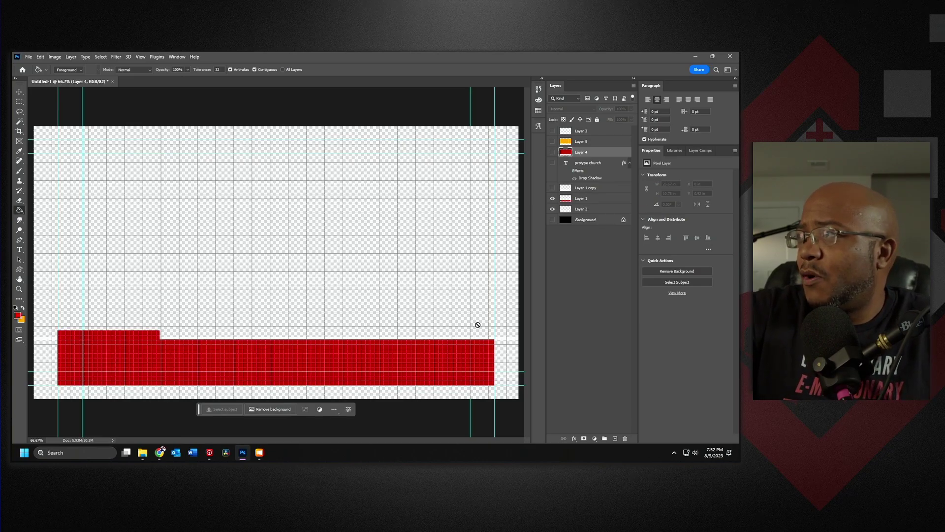
left_click(552, 219)
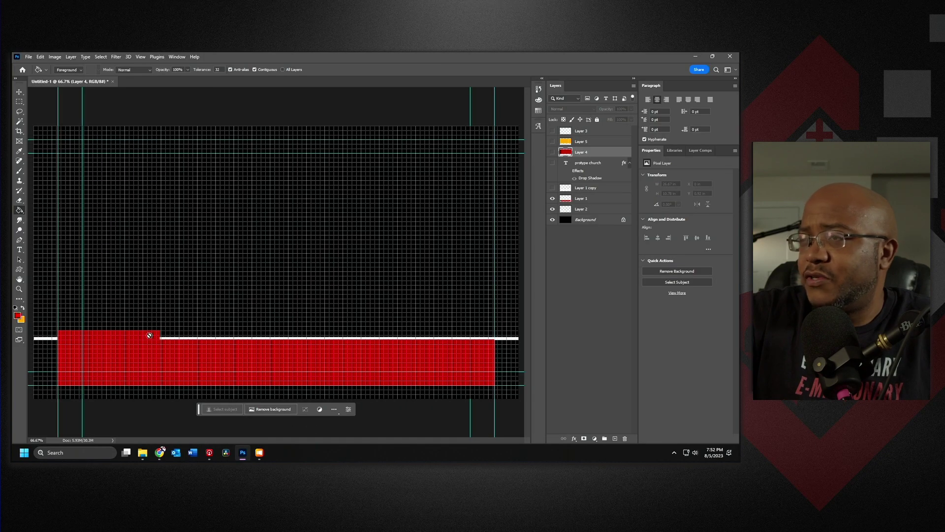
left_click(140, 57)
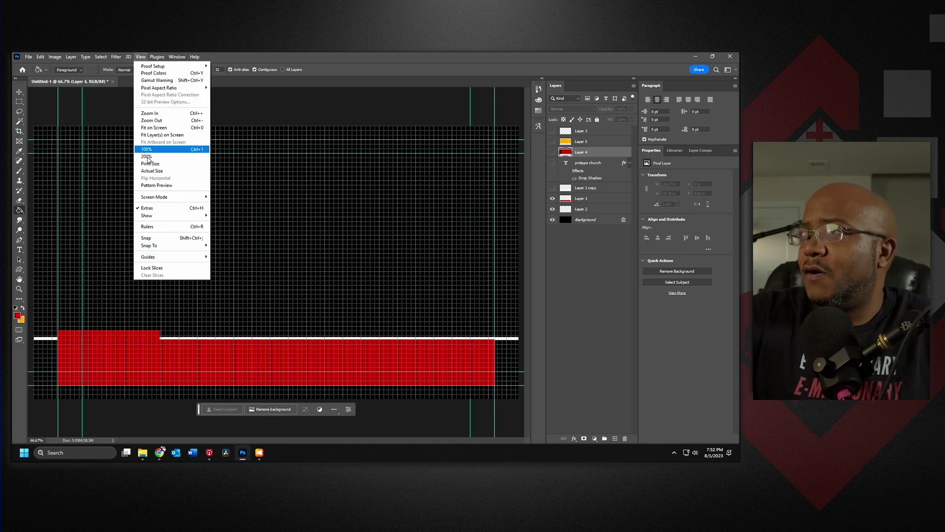
left_click(148, 208)
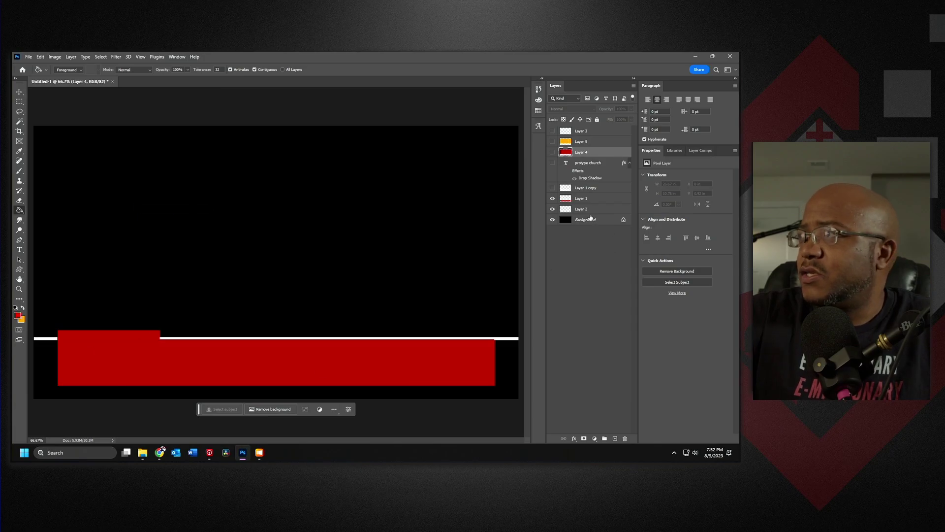
Reveal Layer 1 copy's white panel and the PROTYPE CHURCH text layer
left_click(553, 199)
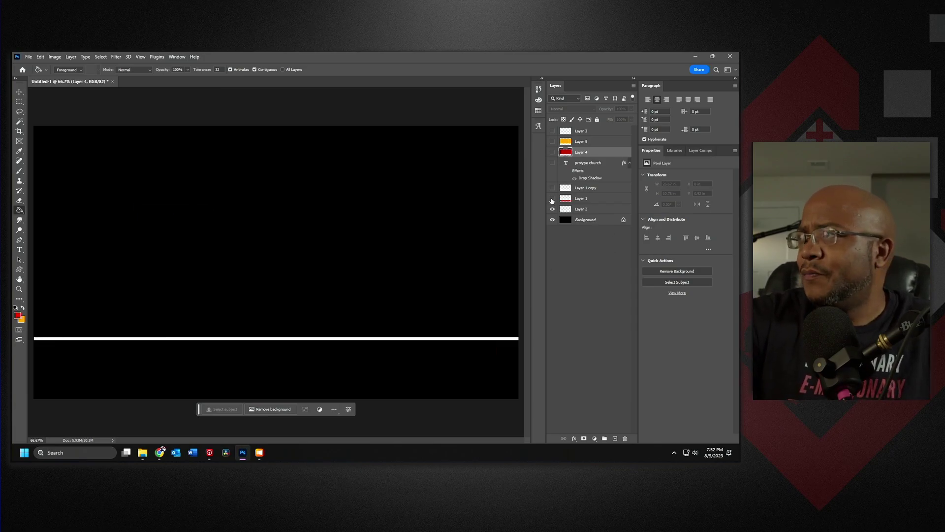
left_click(553, 199)
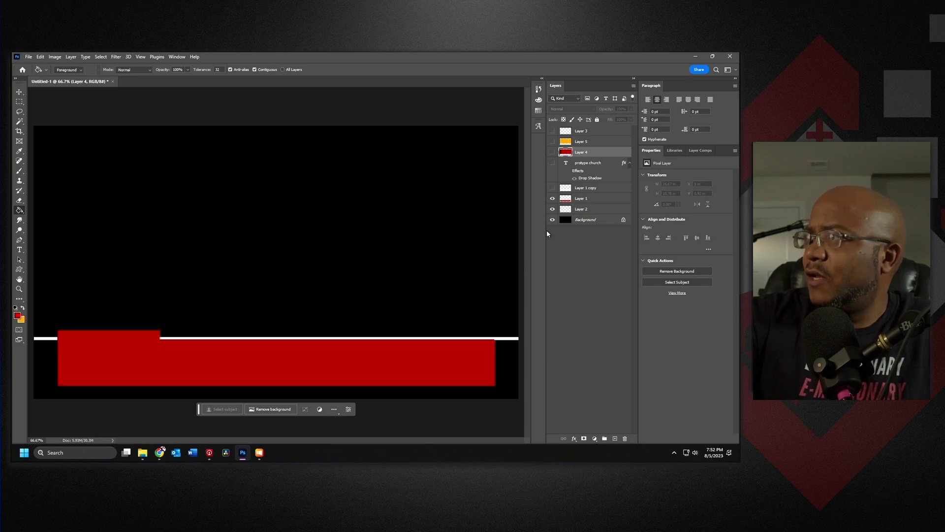
left_click(552, 189)
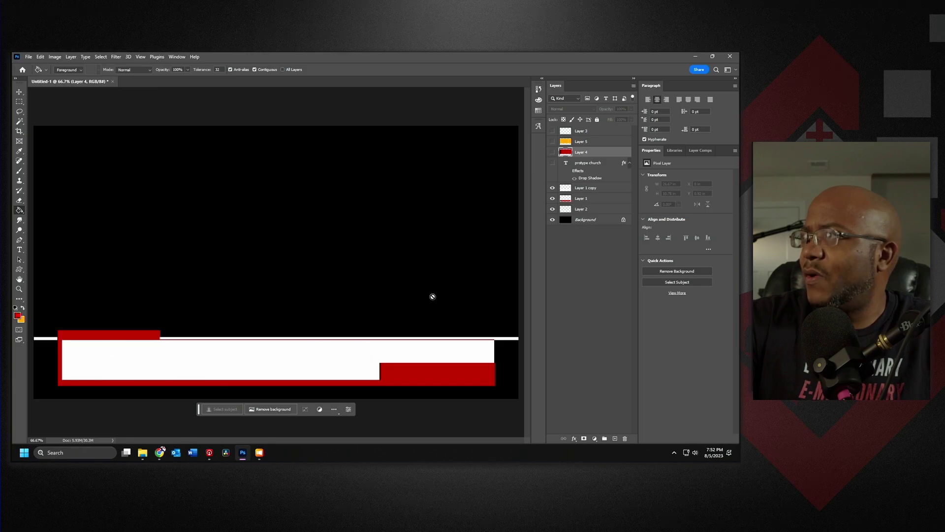
left_click(552, 163)
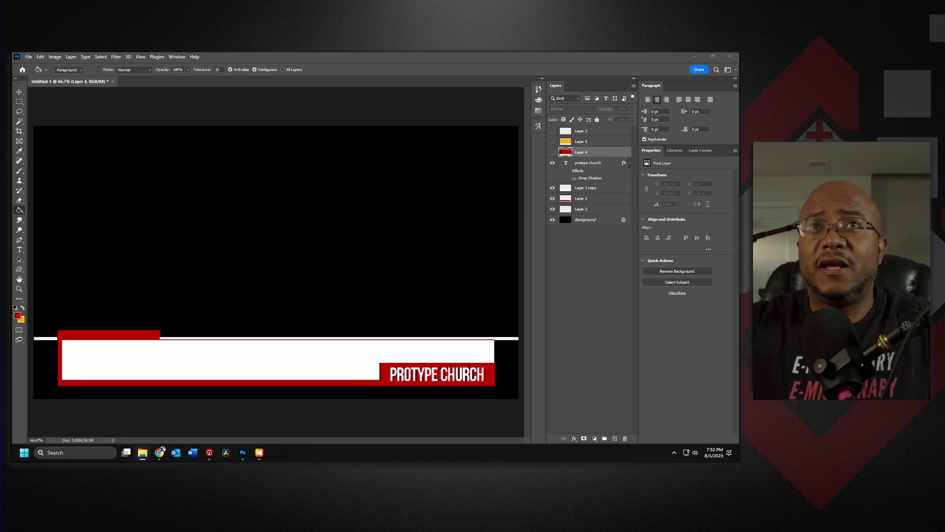
Place the church logo on the bar, scaled proportionally to about 61.7%, and commit it
left_click_drag(0, 172, 334, 240)
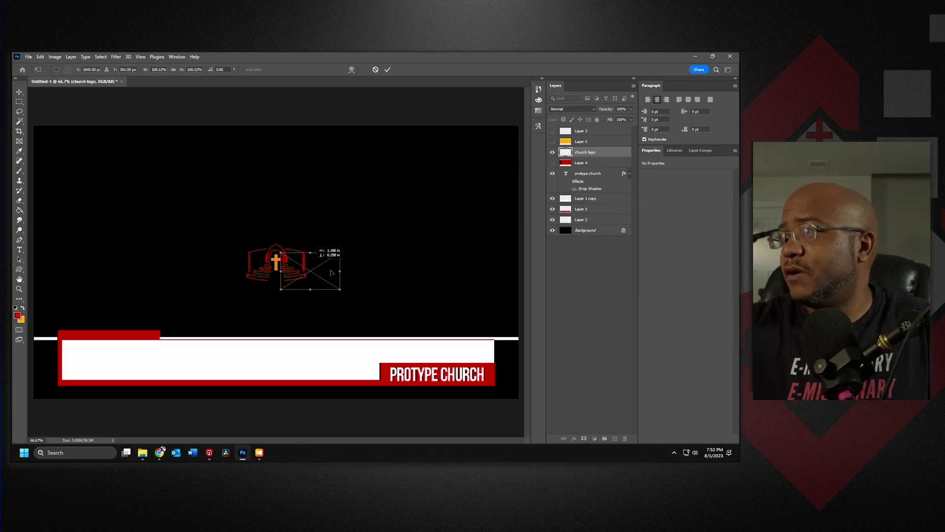
left_click_drag(343, 276, 436, 344)
key("ctrl+z")
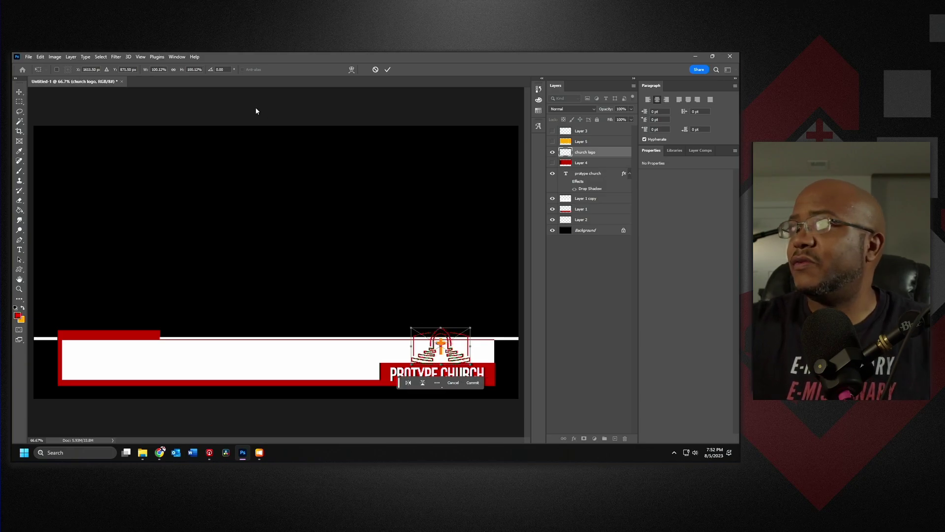
left_click(174, 70)
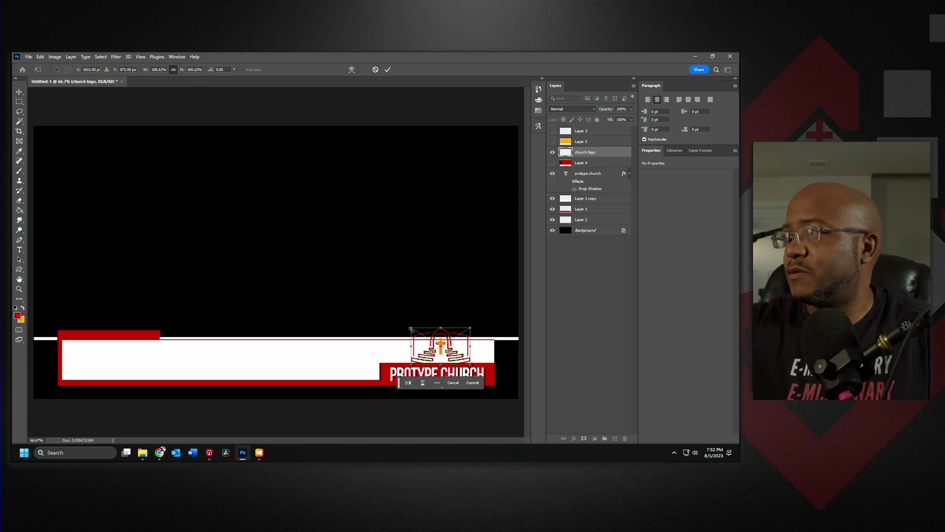
left_click_drag(411, 329, 441, 350)
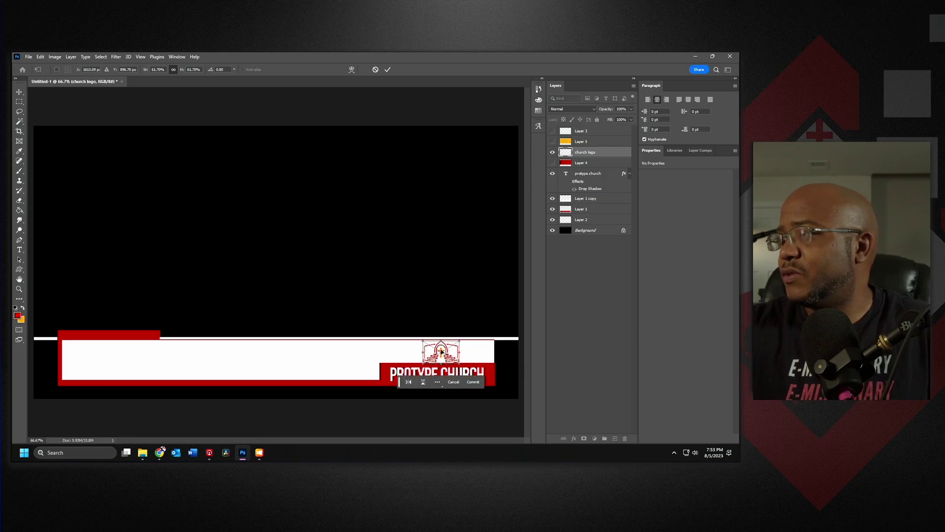
left_click(387, 72)
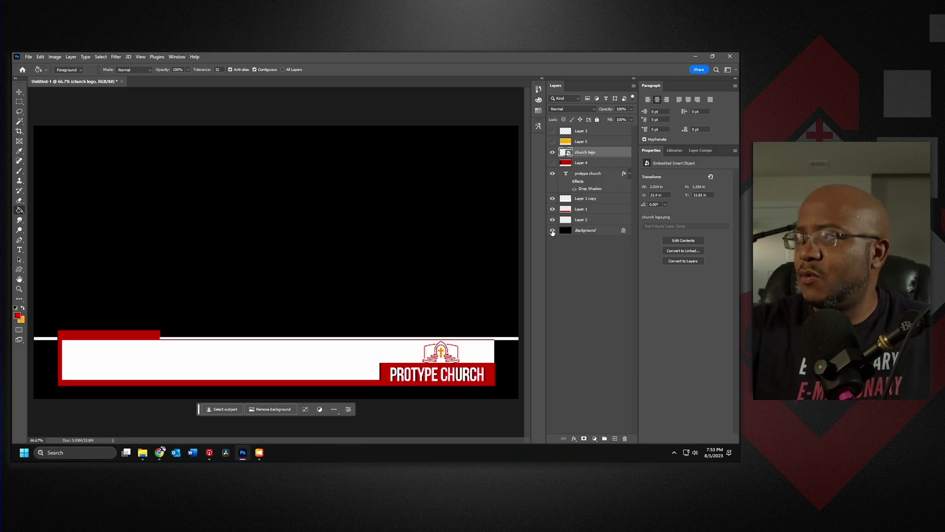
Hide the Background, Layer 2, Layer 1, Layer 1 copy and church logo layers
left_click(552, 231)
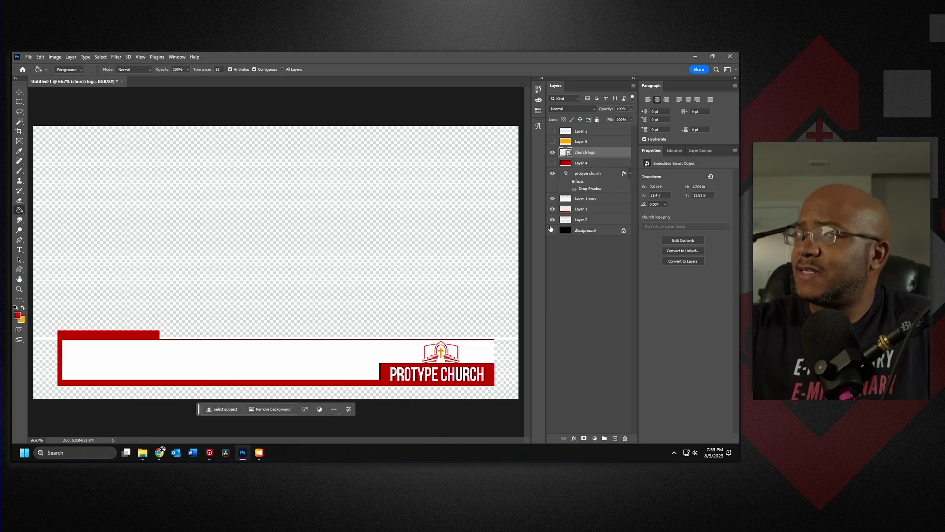
left_click_drag(553, 221, 553, 177)
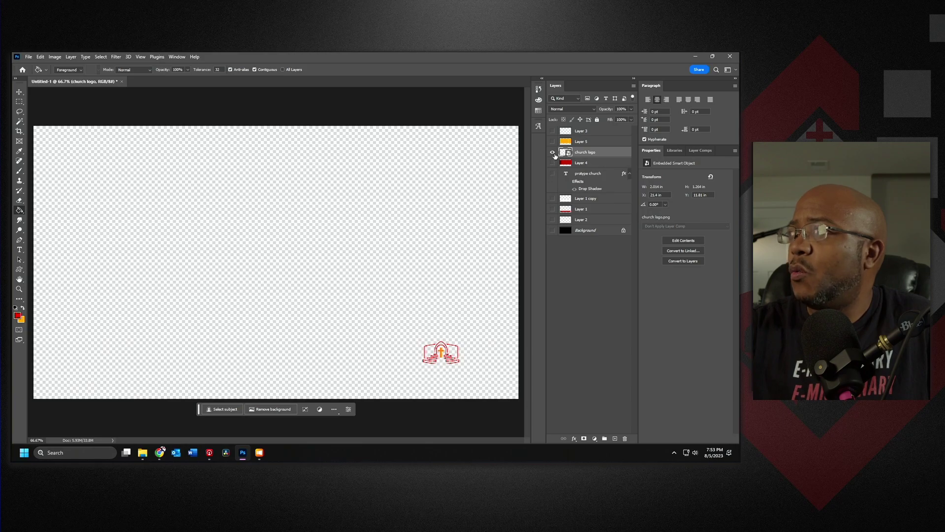
left_click(553, 153)
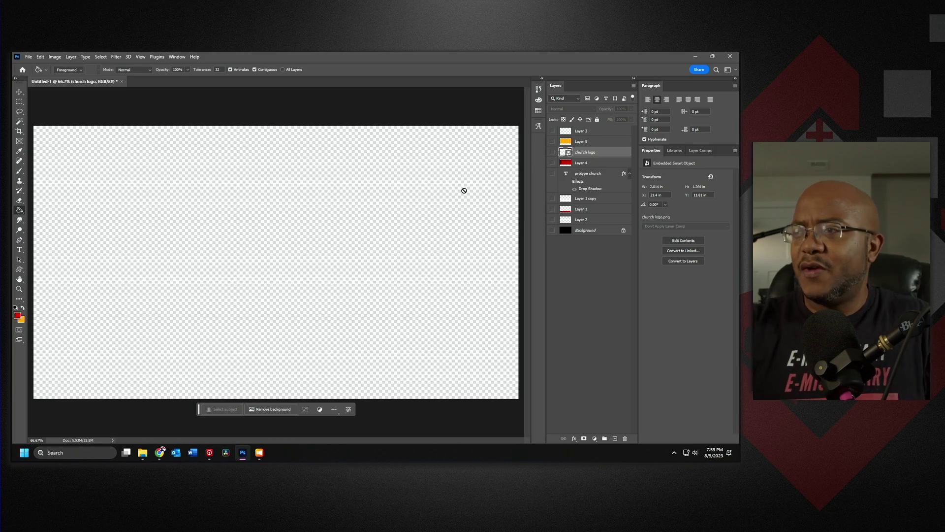
left_click(210, 452)
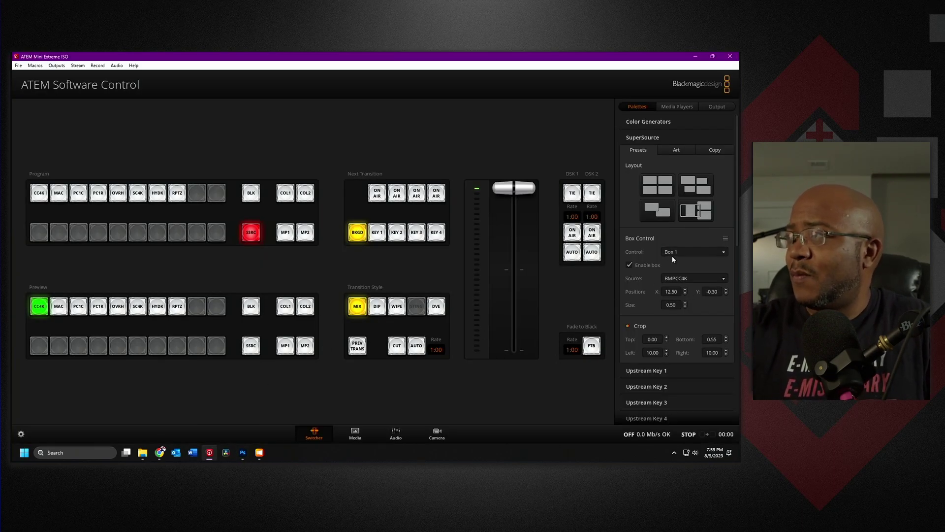
left_click_drag(680, 305, 619, 294)
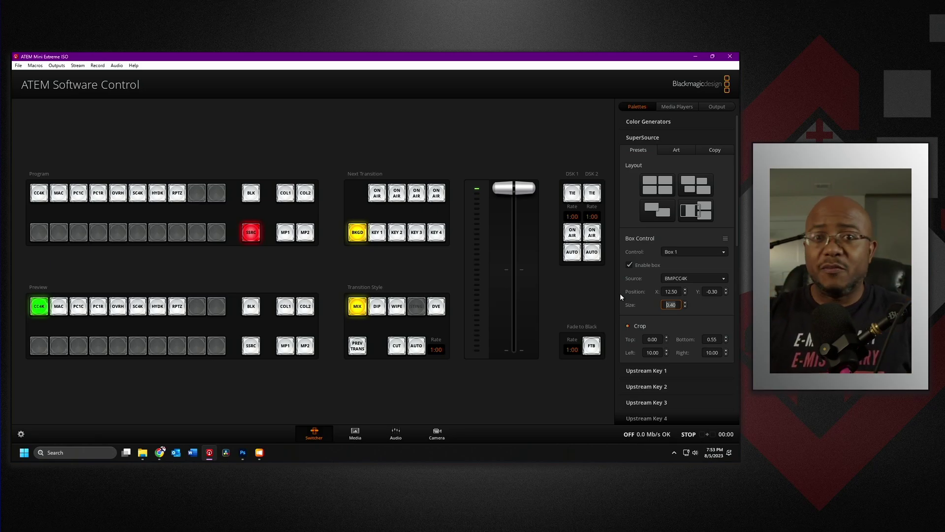
key("Up")
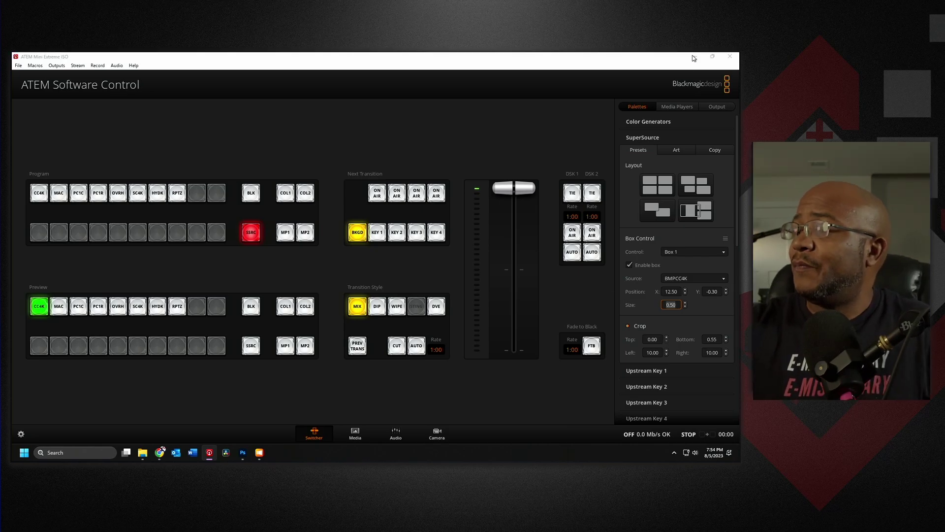
key("alt+Tab")
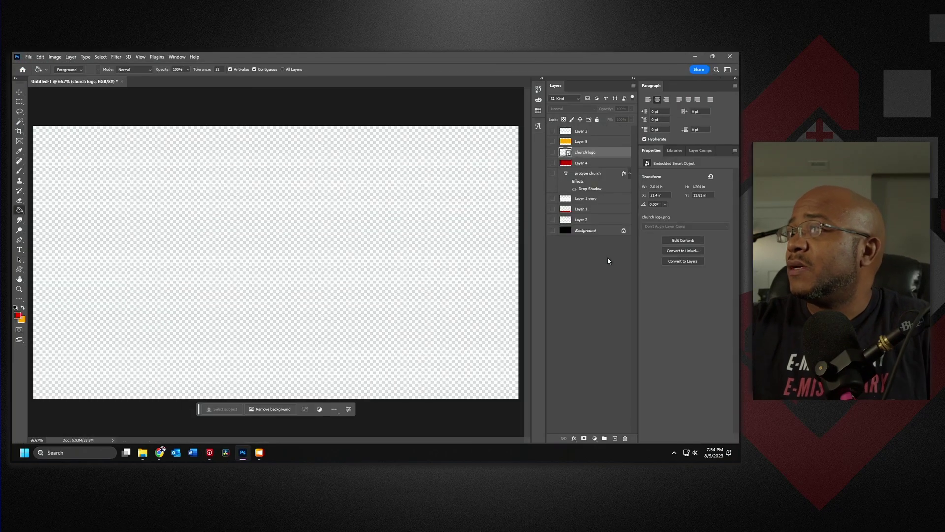
Show Layers 5, 4 and 3 for the orange panels and red outlines, then minimize Photoshop
left_click(552, 141)
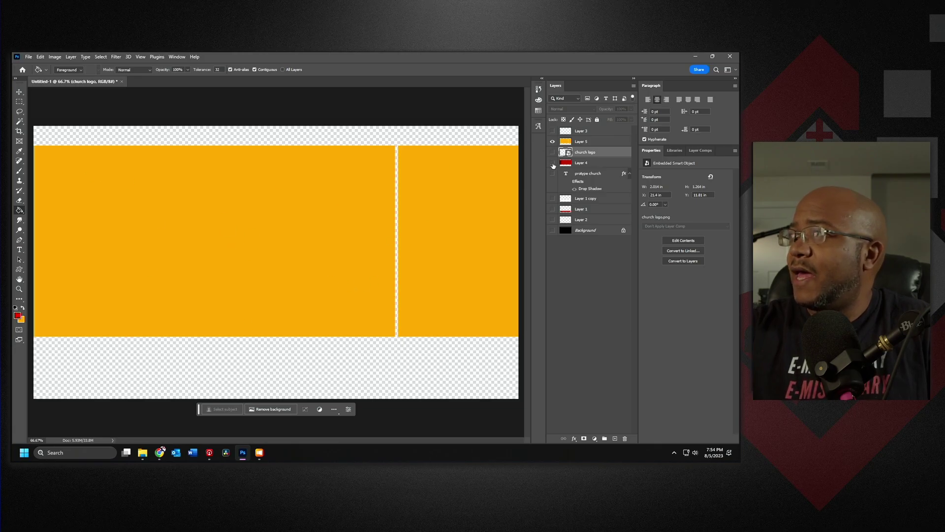
left_click(552, 163)
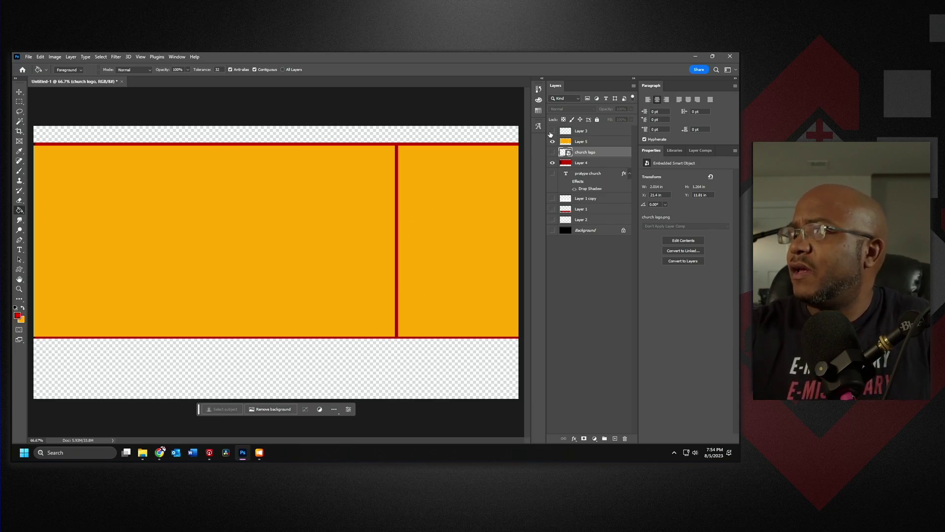
left_click(552, 131)
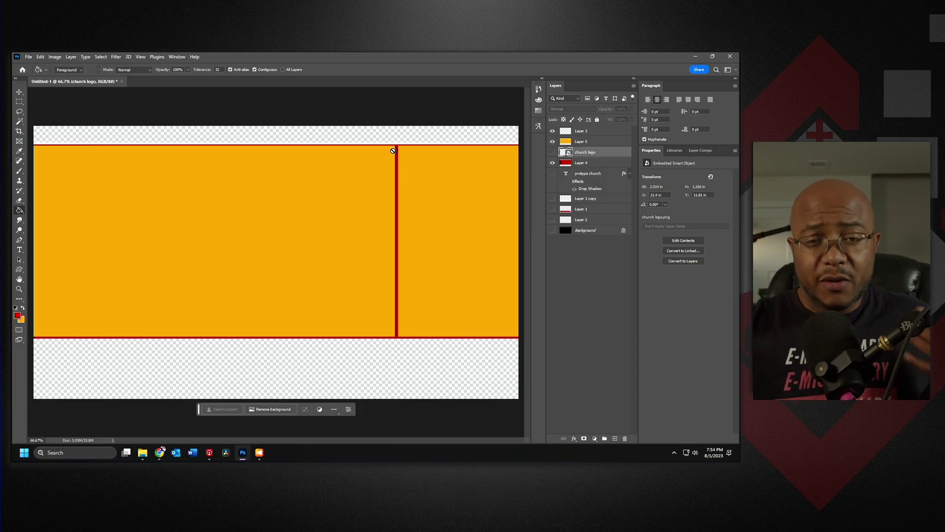
left_click(695, 57)
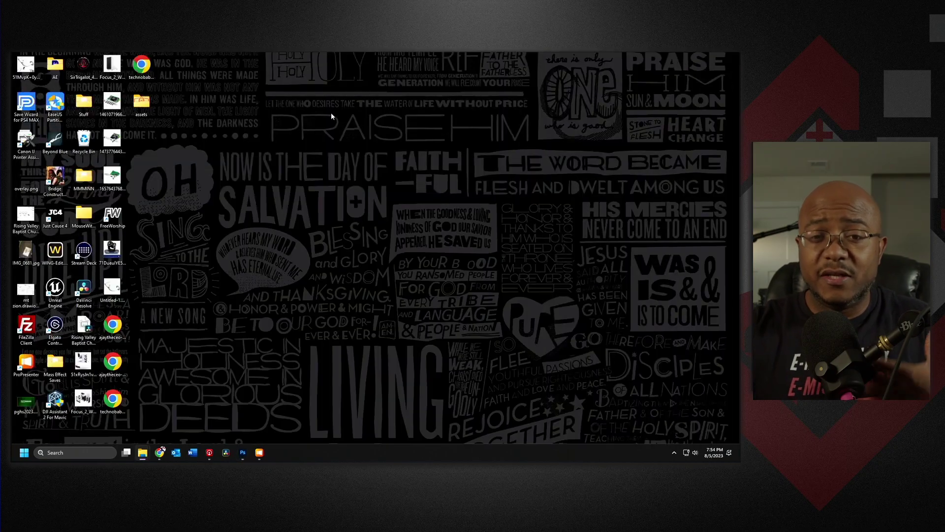
Restore ATEM Software Control and review the stills library on the Media page
left_click(211, 452)
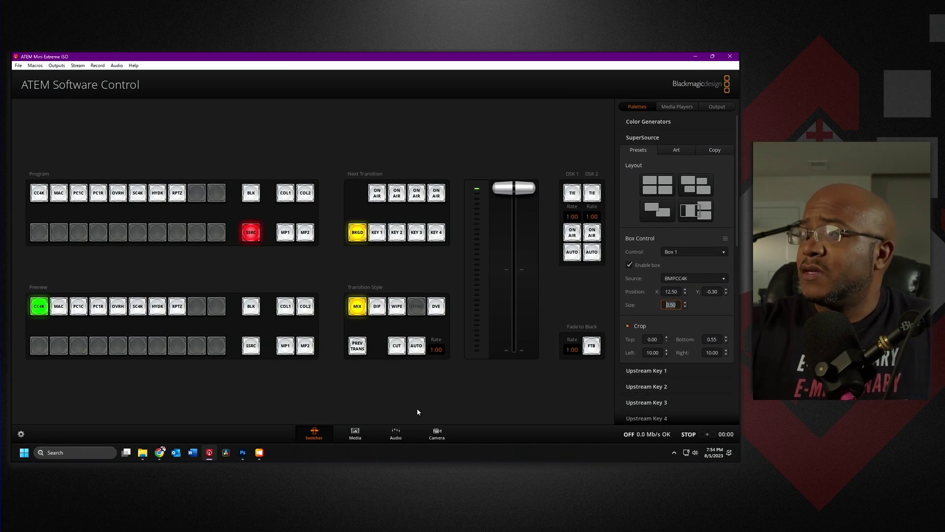
left_click(355, 433)
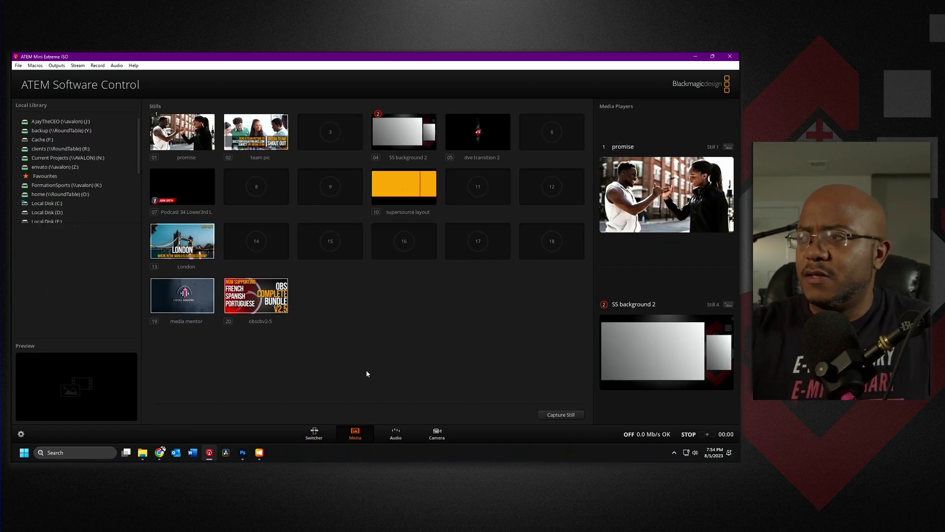
left_click(315, 433)
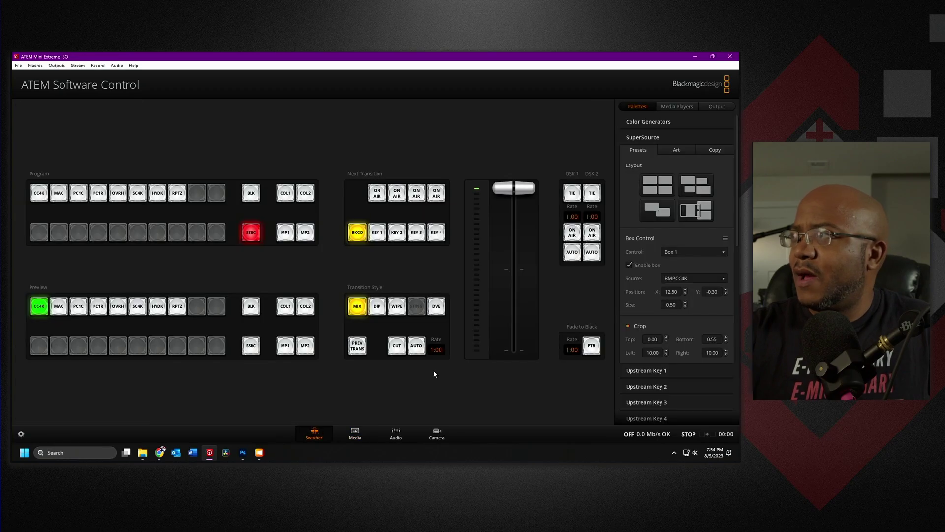
Check SuperSource Box 2's settings, then select Box 3 and tick Enable box
left_click(694, 250)
left_click(689, 259)
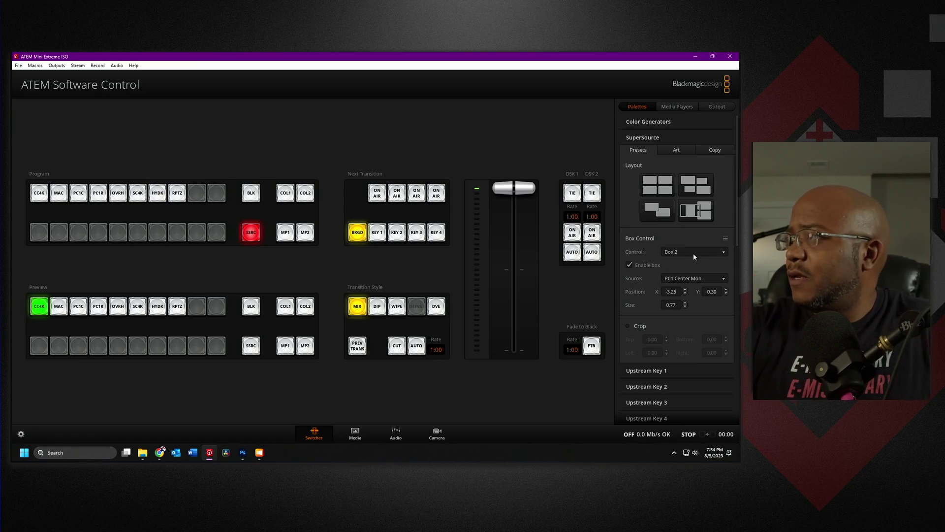
left_click(693, 251)
left_click(689, 260)
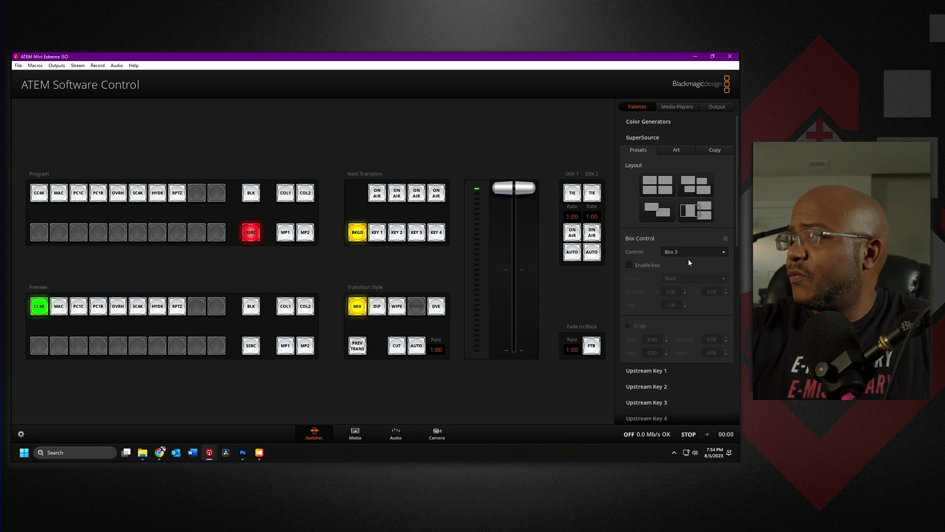
left_click(646, 265)
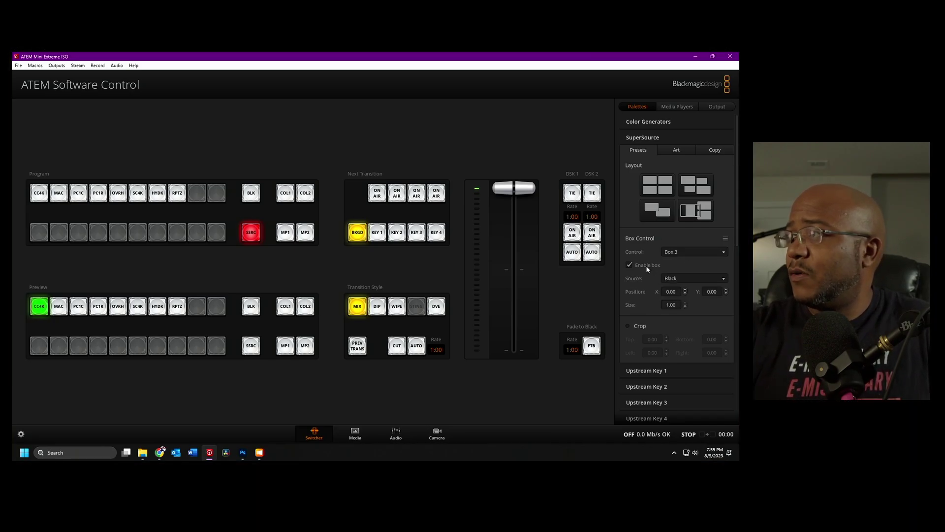
Load the 'supersource layout' still into Media Player 2
left_click(355, 435)
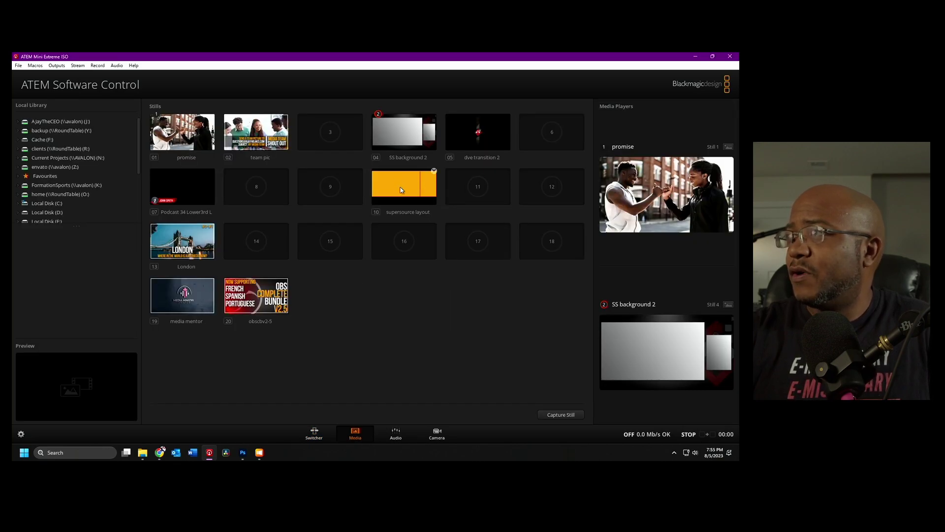
left_click_drag(407, 187, 662, 353)
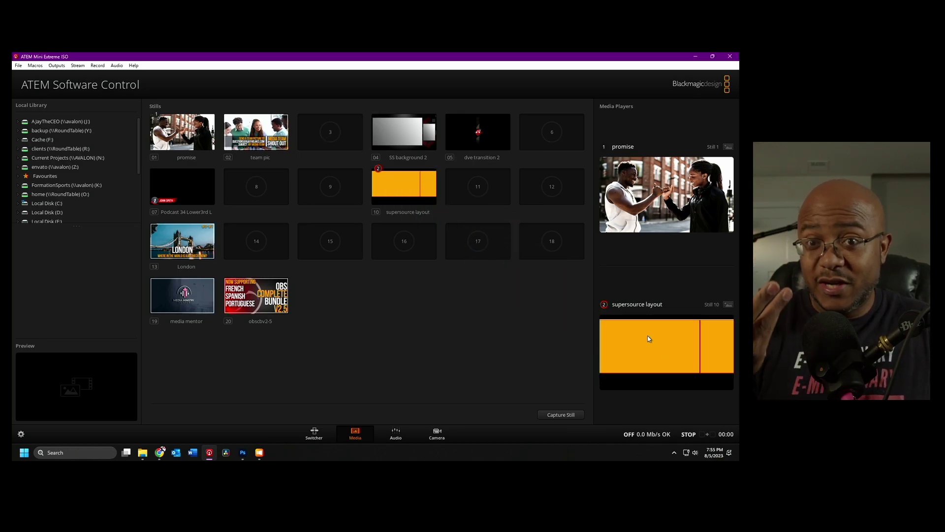
left_click(315, 435)
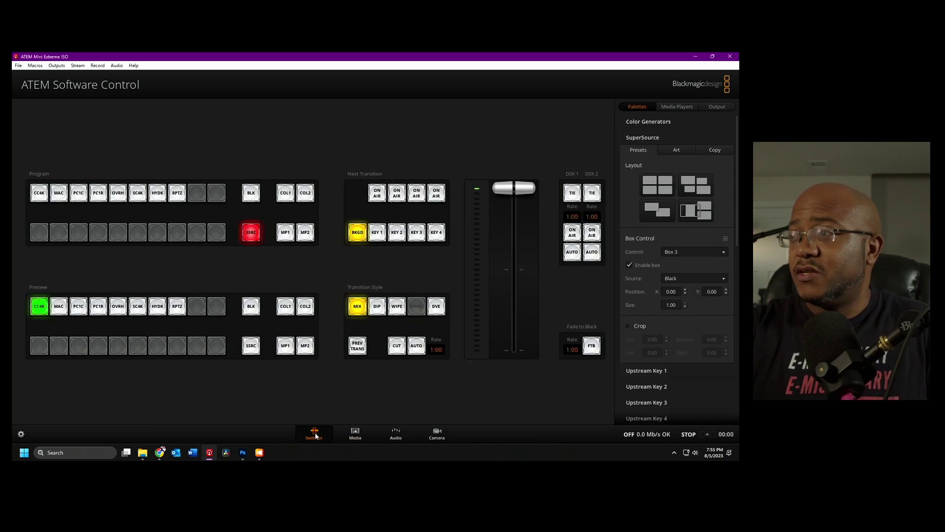
Take SuperSource live with an Auto transition and set Box 3's source to Media Player 2
left_click(251, 345)
left_click(416, 346)
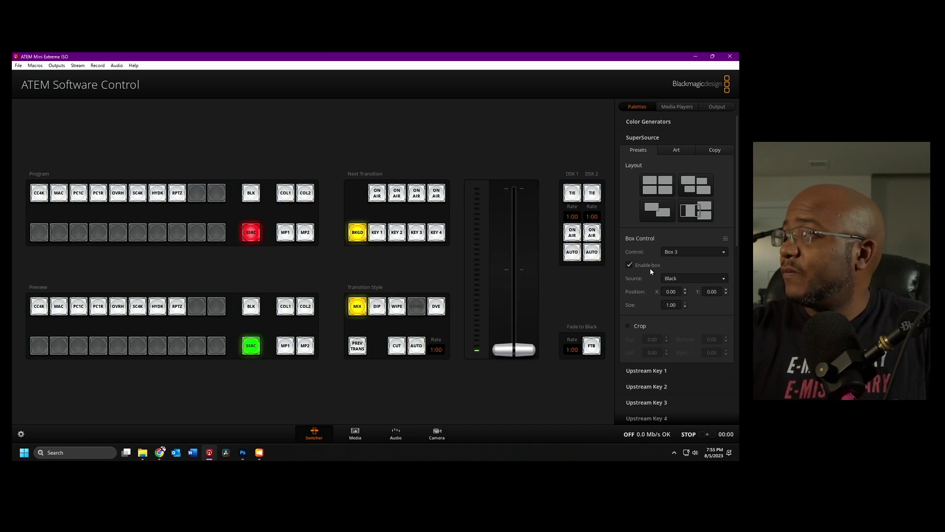
left_click(687, 279)
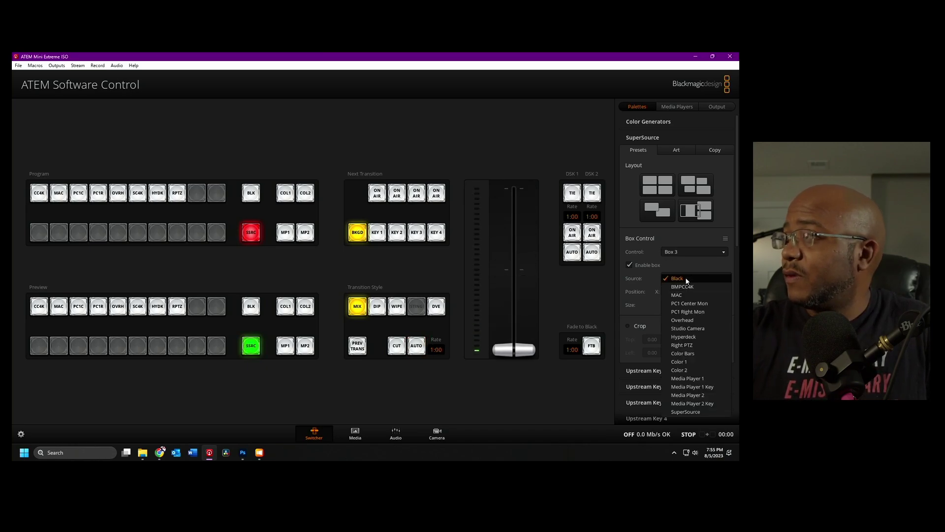
left_click(689, 395)
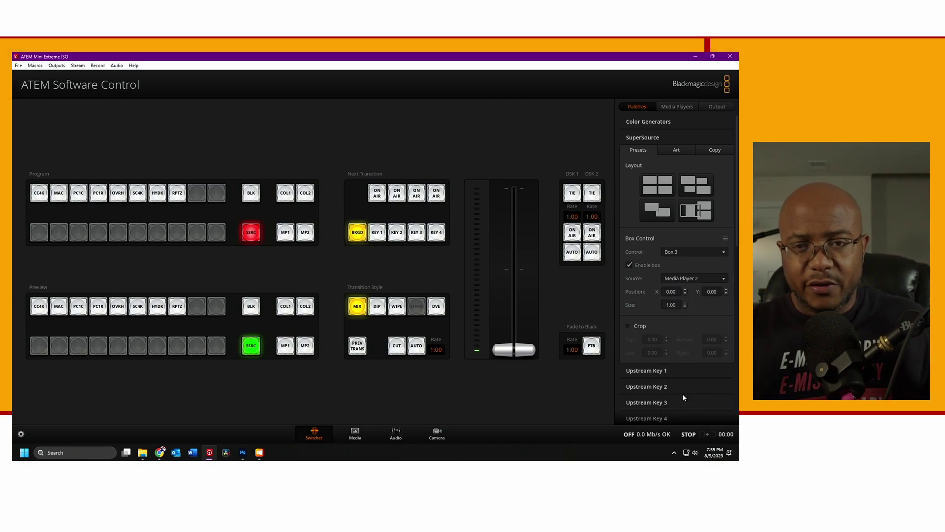
Switch Box Control to Box 2 and set its Position X to -4.00 and Size to 0.75
left_click(684, 251)
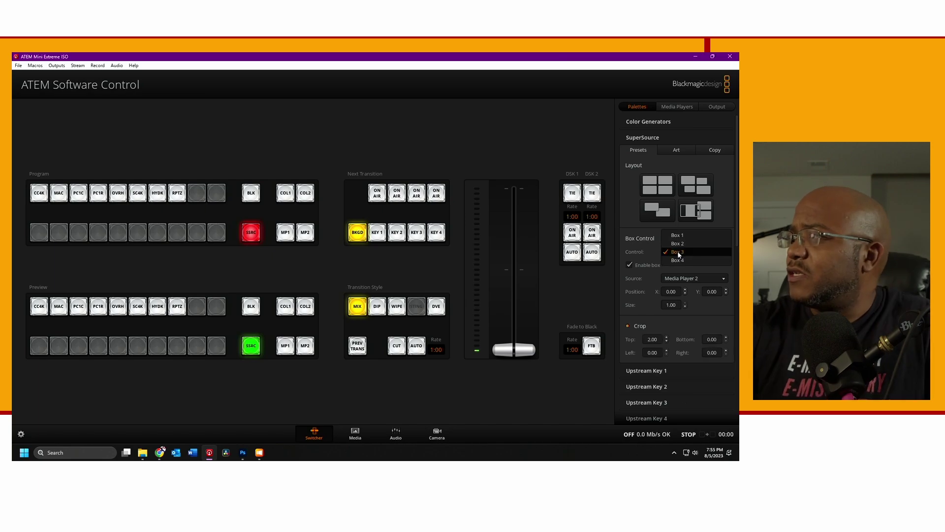
left_click(679, 243)
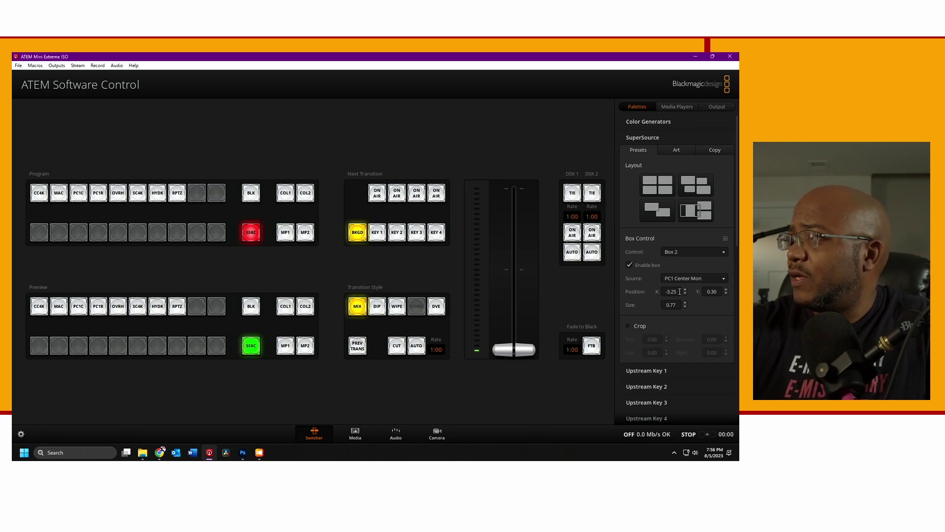
left_click_drag(679, 291, 631, 290)
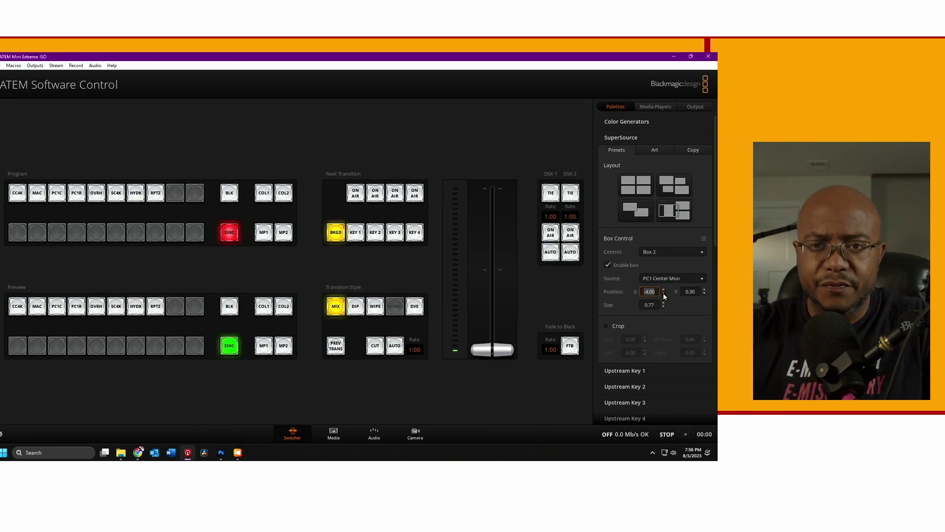
scroll(752, 295, "up", 3)
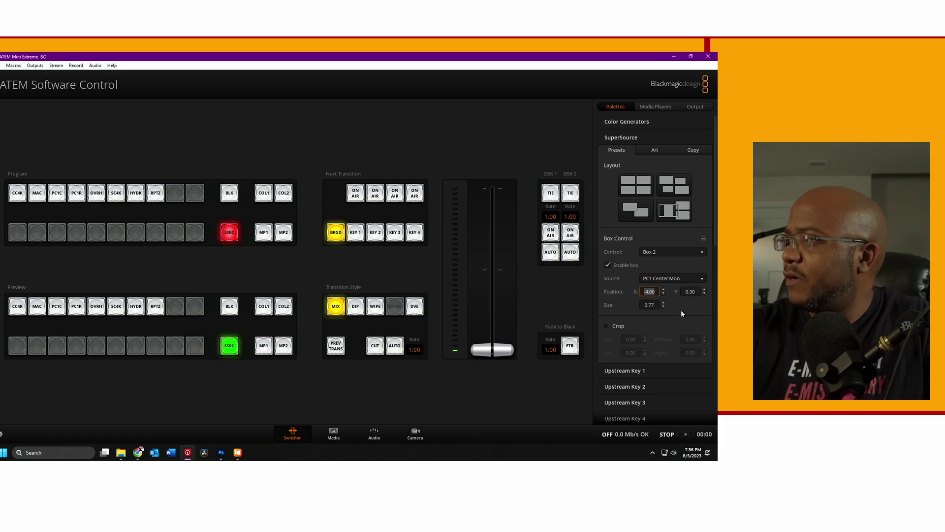
type("-")
key("Tab")
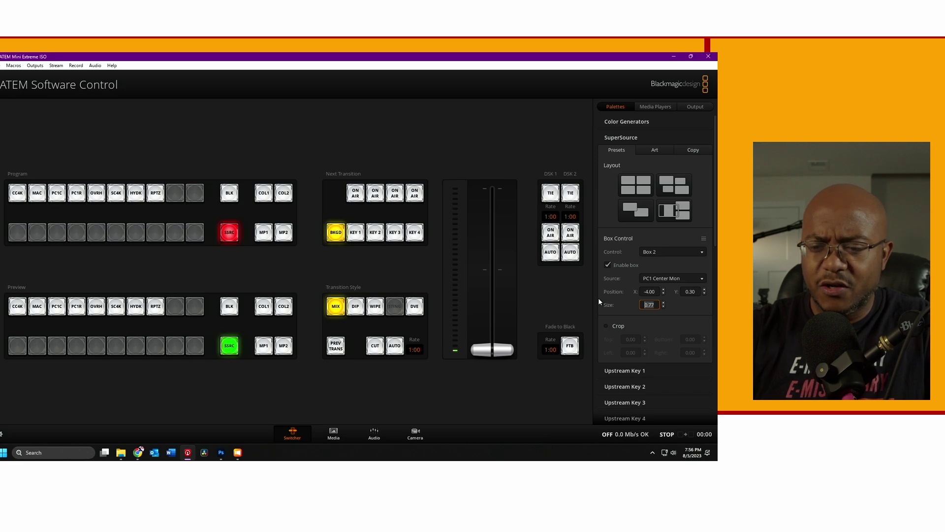
key("Down")
key("Down")
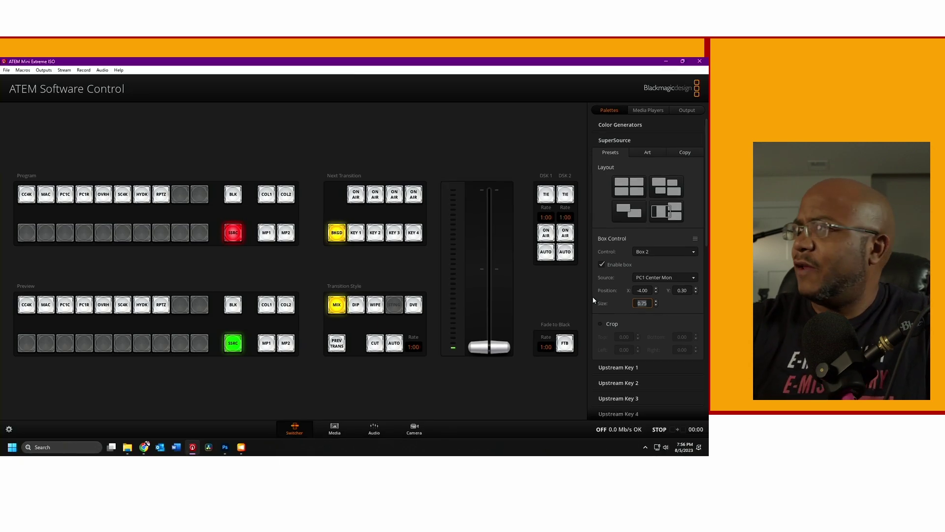
Set Box 2's Position Y to 0.95
left_click(696, 290)
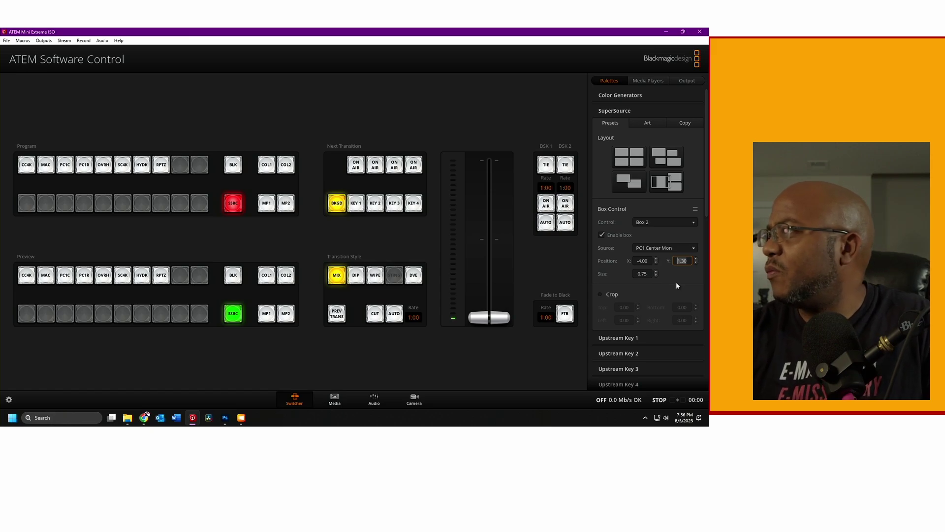
type("1")
key("Return")
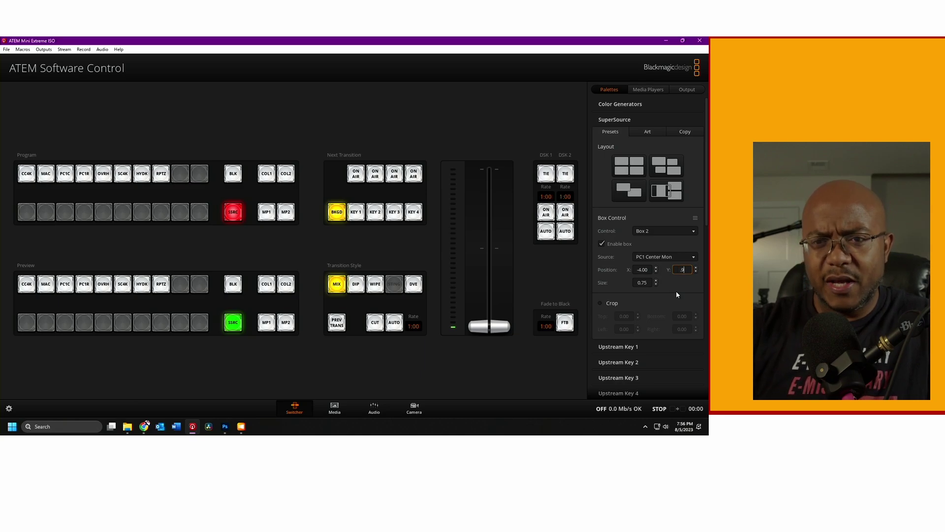
key("Down")
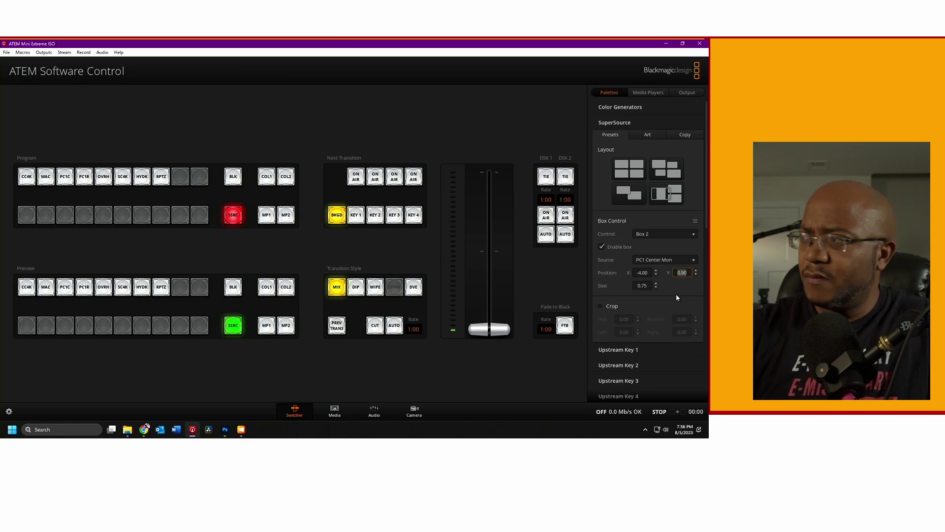
type("0.95")
key("Return")
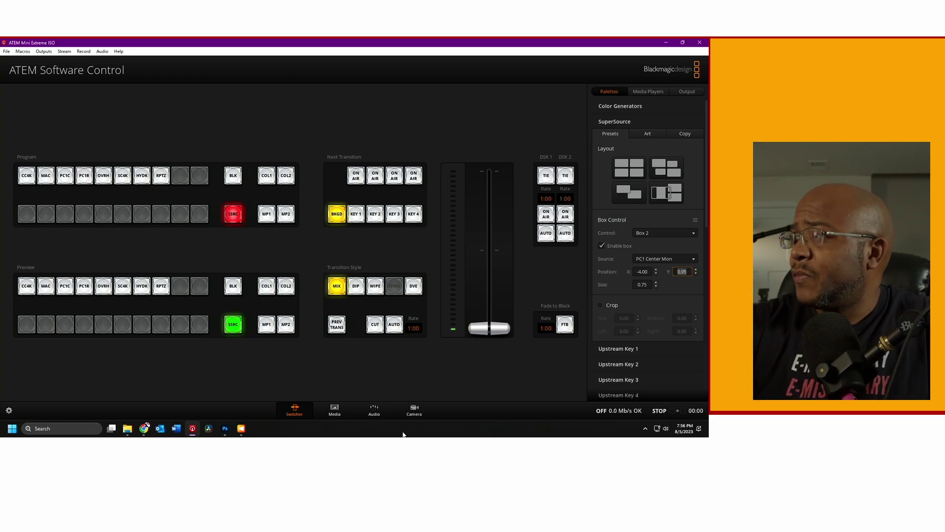
Enable cropping on Box 2 and settle its Bottom crop at 1.15 after trying 2, 1, 1.1 and 1.2
left_click(600, 305)
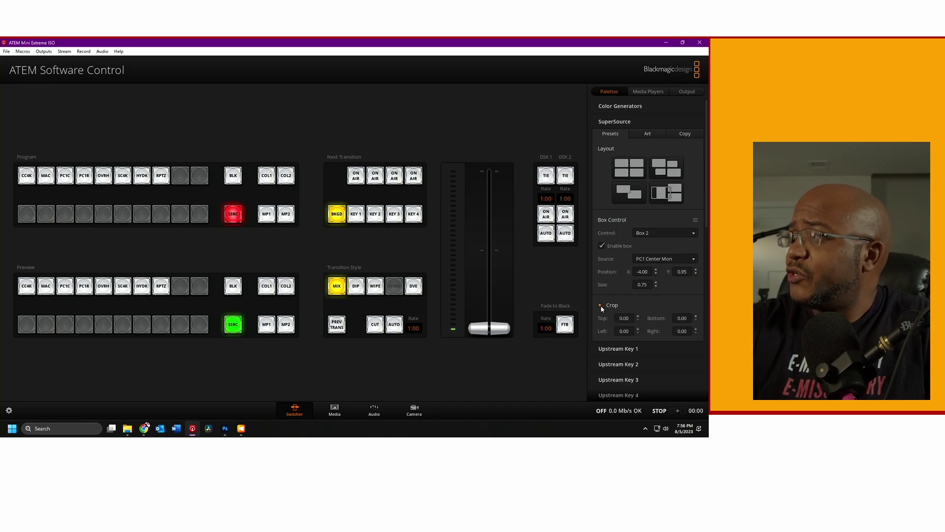
left_click(692, 318)
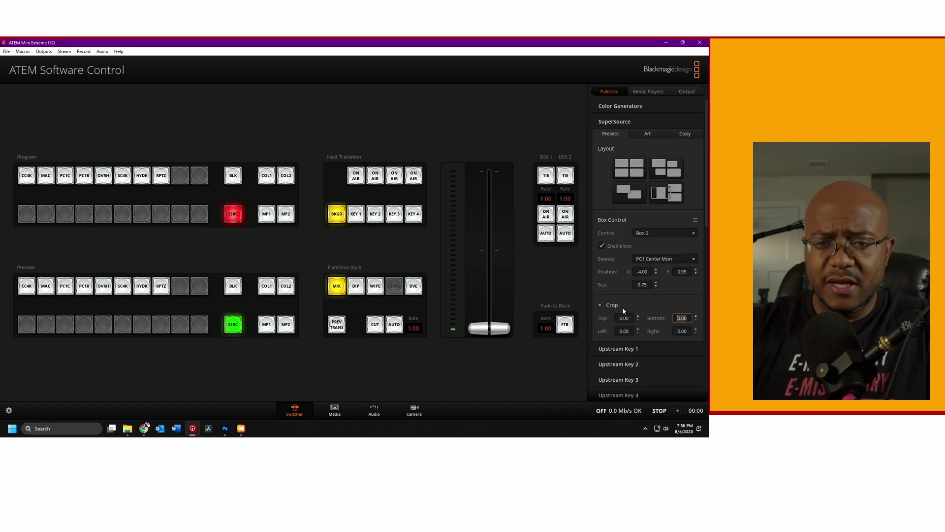
type("2")
key("Return")
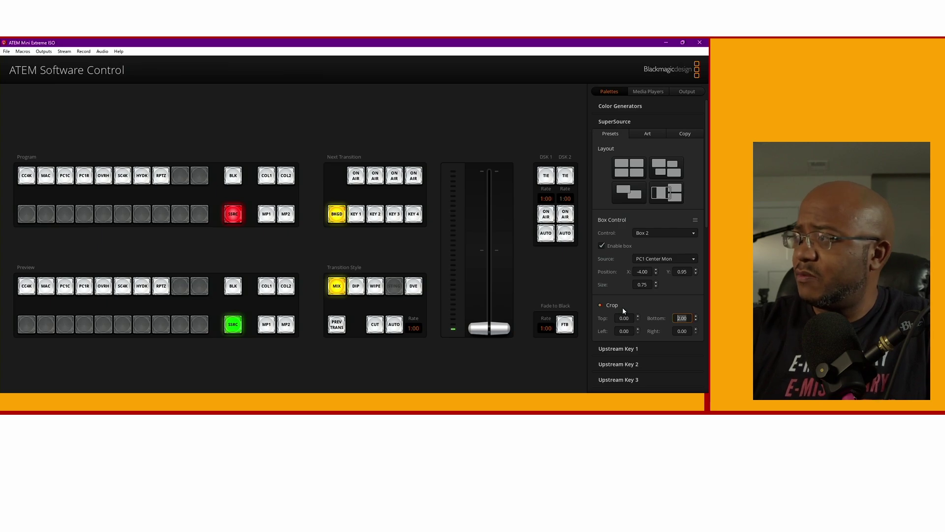
type("1")
key("Return")
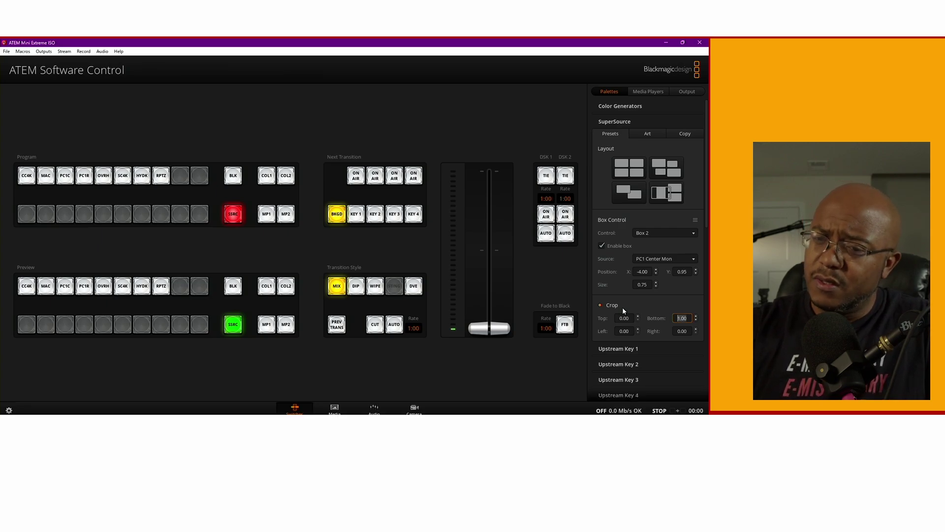
type("1.1")
key("Return")
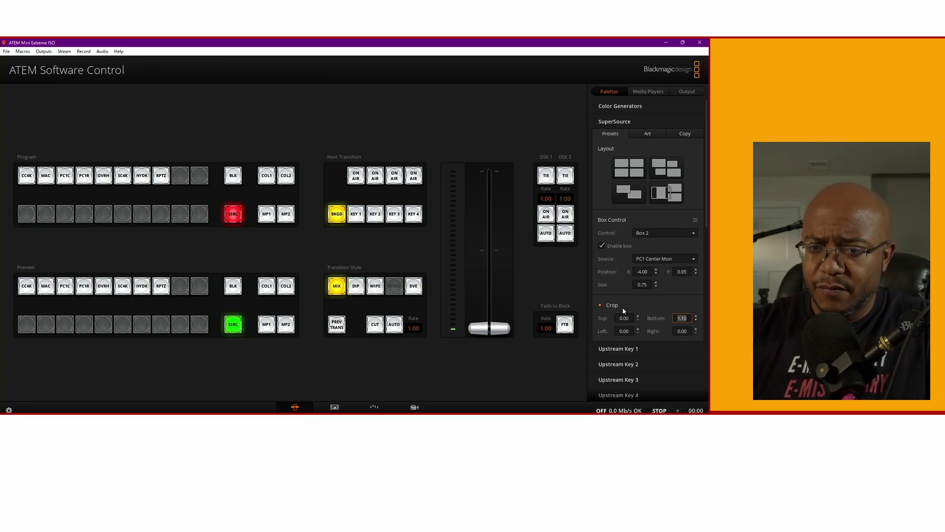
type("1.2")
key("Return")
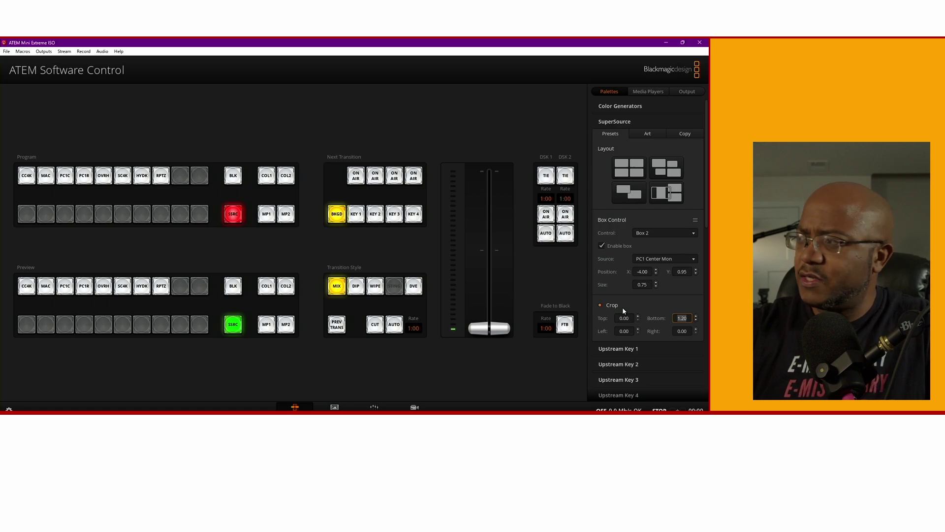
type("1.1")
key("Return")
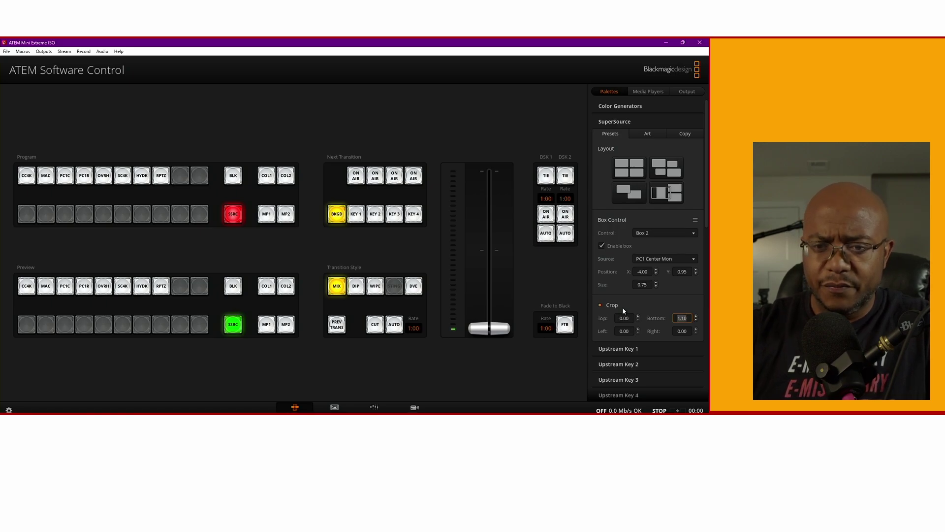
type("1.15")
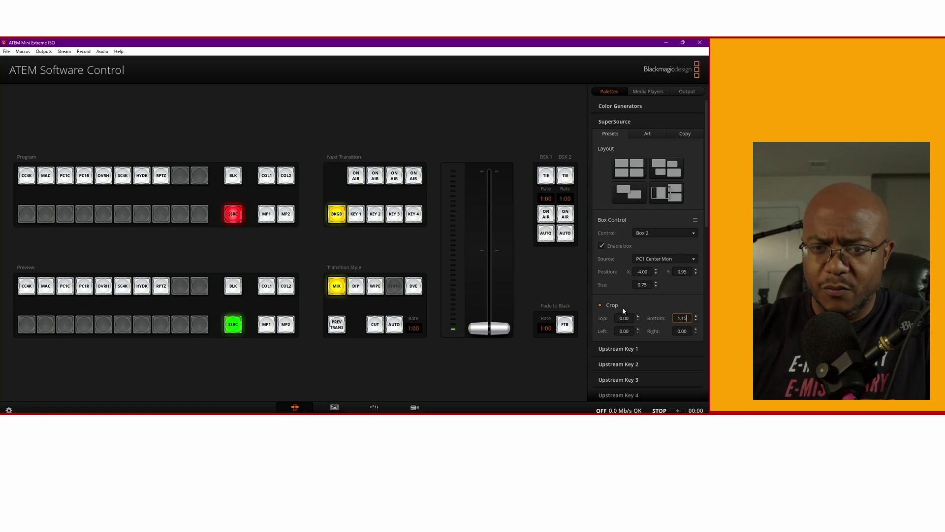
key("Return")
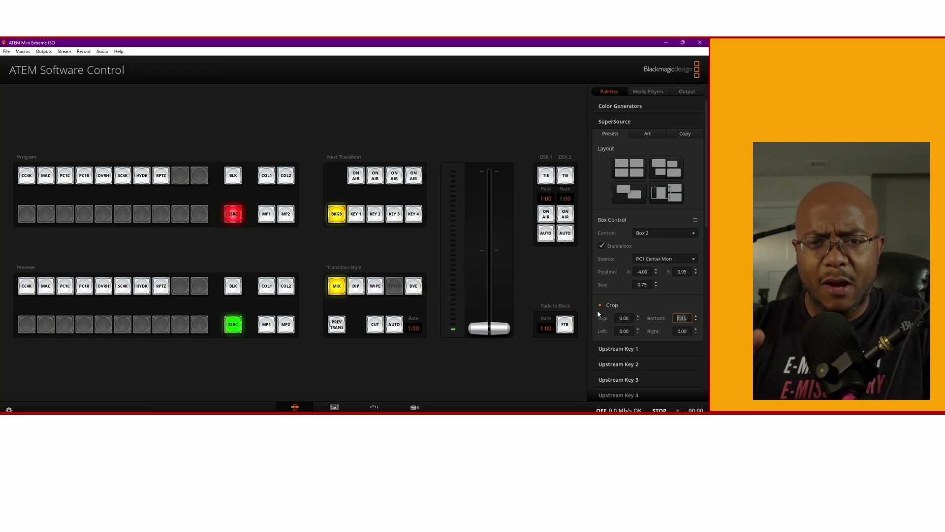
Switch Box Control to Box 1 and set its Size to 0.75
left_click(658, 232)
left_click(658, 225)
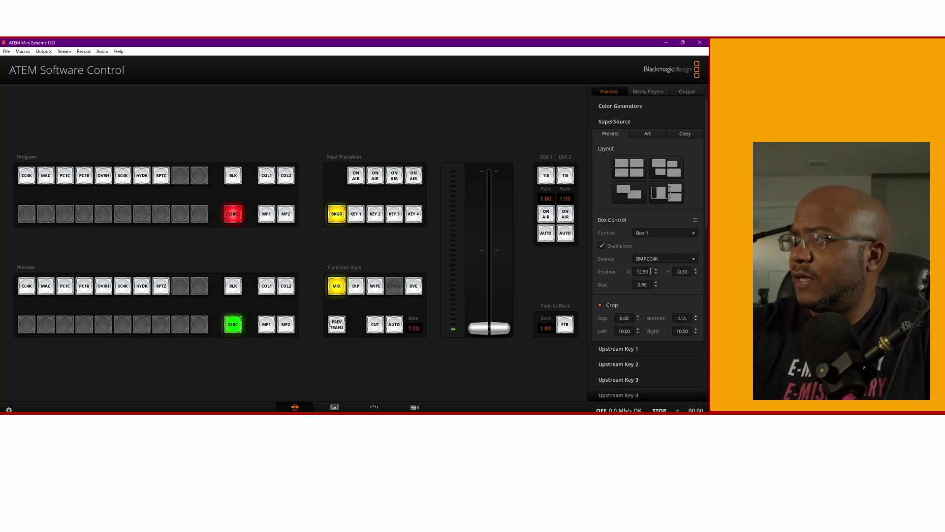
double_click(649, 284)
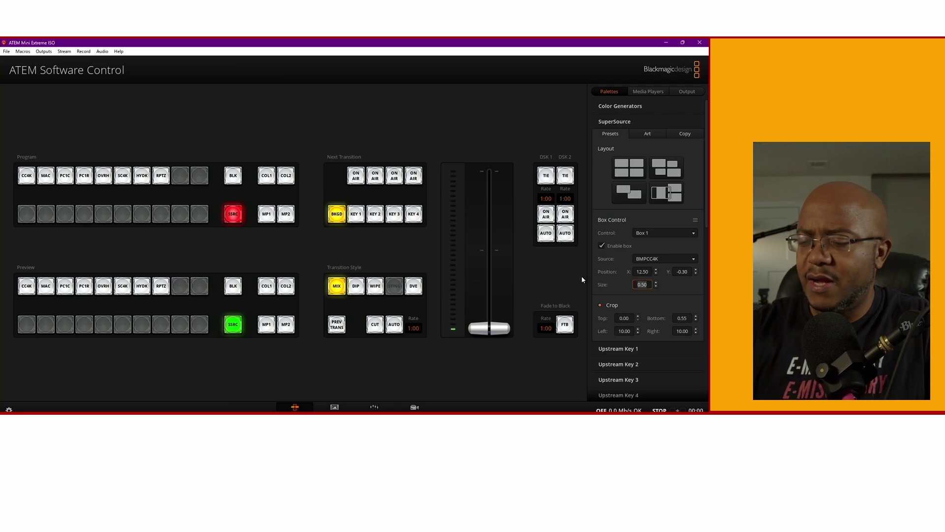
type(".75")
key("Return")
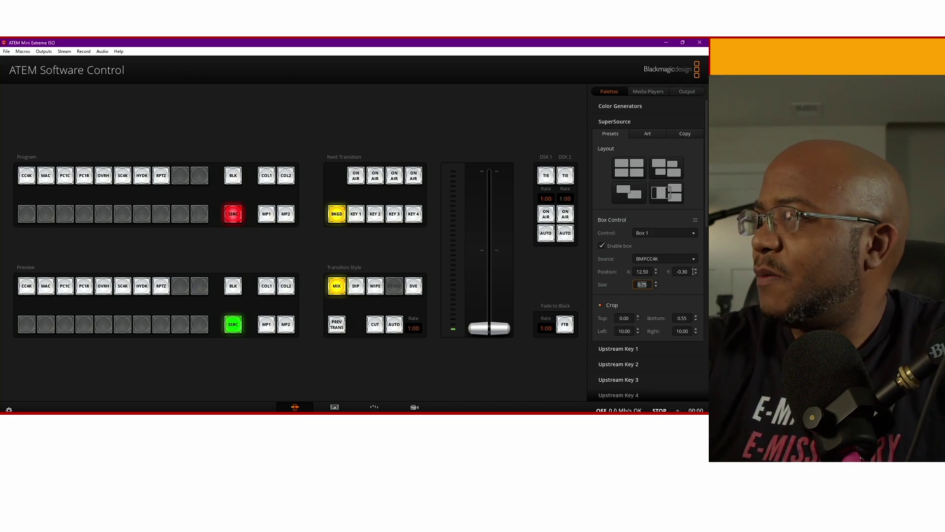
Set Box 1's Position Y to 0.92
key("shift+Tab")
type("0.91")
key("Return")
type("9.2")
key("Return")
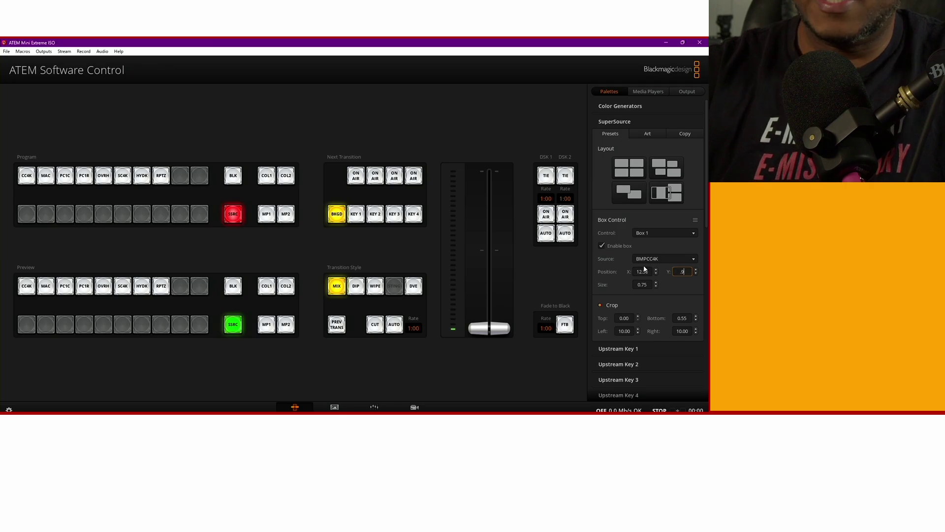
type("0.92")
key("Return")
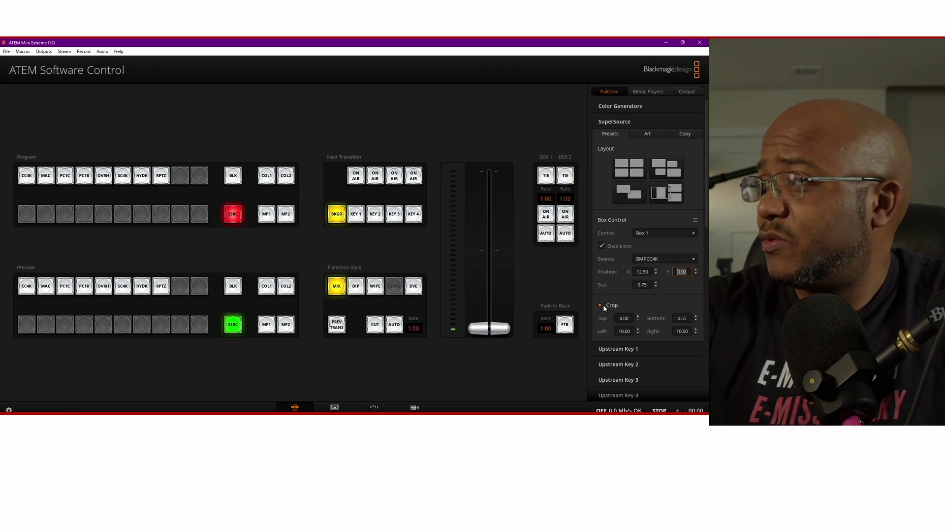
Crop 1.15 off Box 1's bottom and show the SuperSource Art fill settings
left_click(689, 317)
type("1.15")
key("Return")
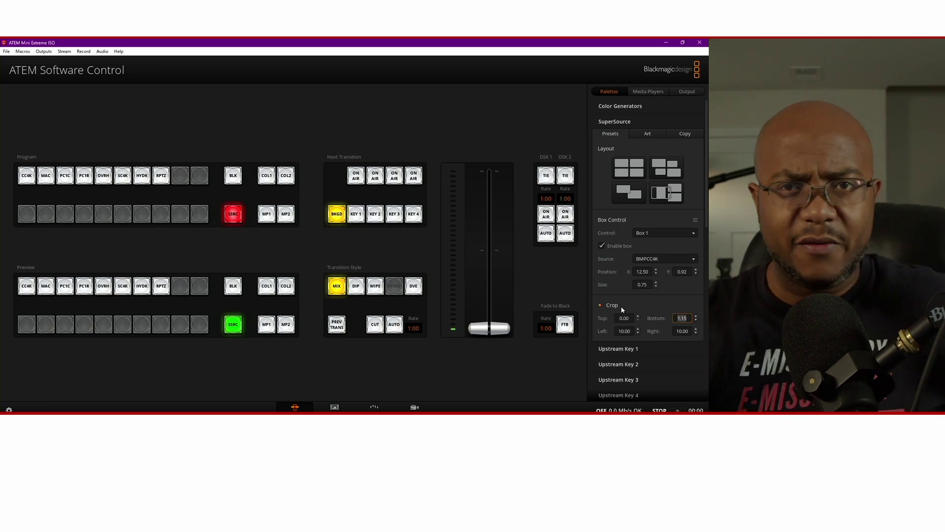
left_click(648, 136)
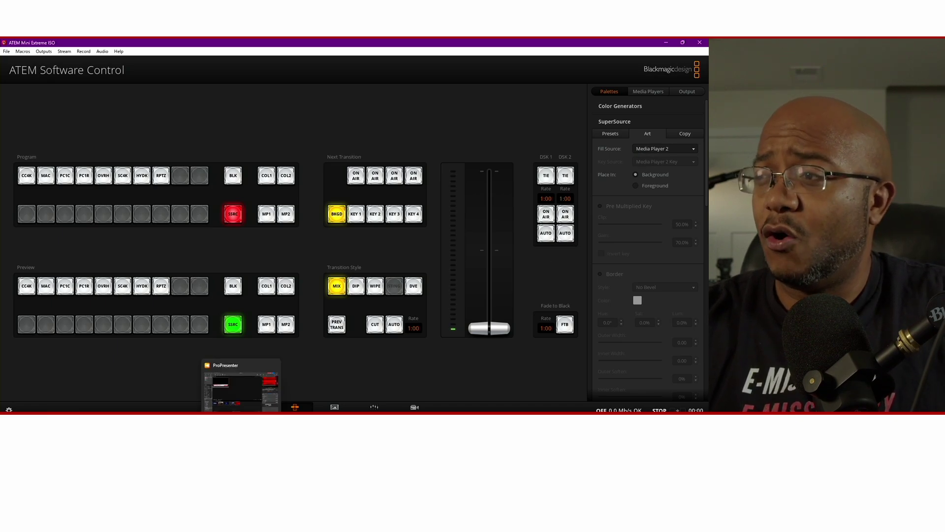
Bring up ProPresenter showing the News Title lower third 'THE ILL-REVERSIBLE PROMISE'
left_click(242, 387)
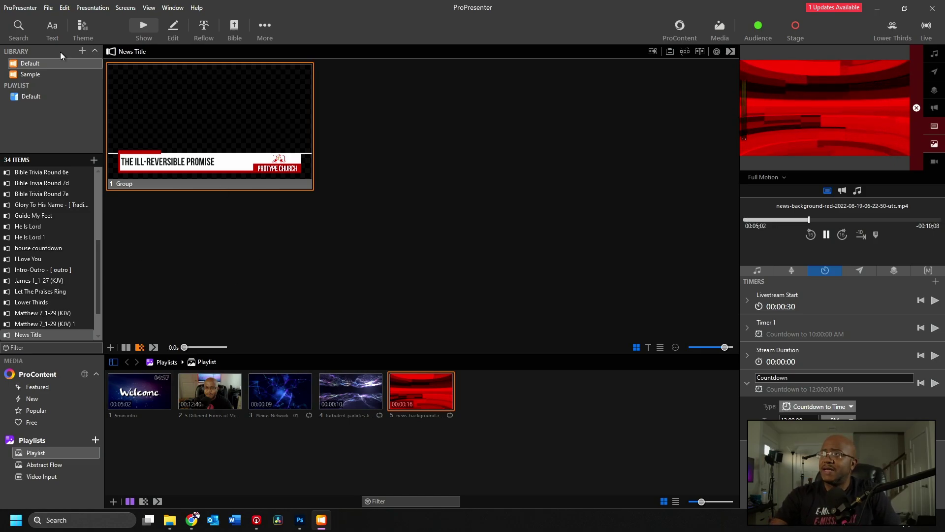
left_click(29, 8)
Verify Lower Thirds ATEM outputs to the 1920x1080 Generic PnP Monitor, then close Screen Configuration
mouse_move(48, 44)
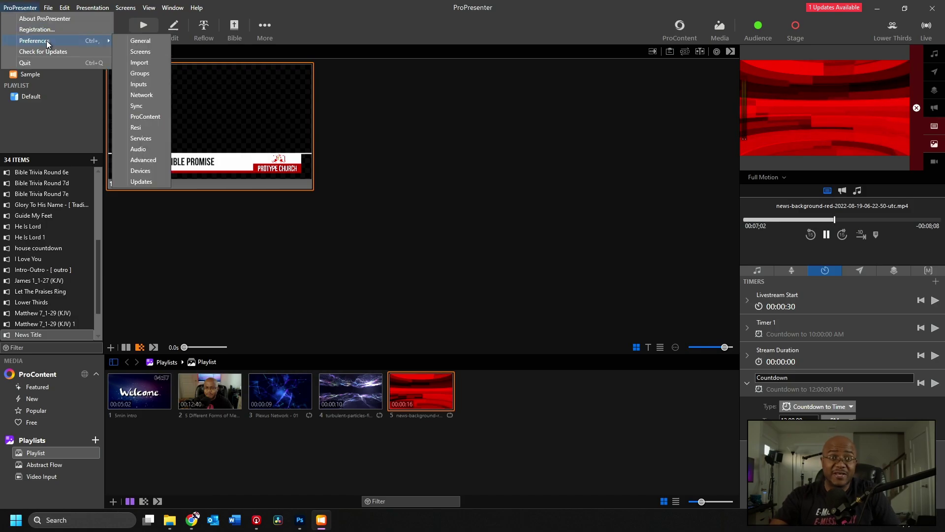
left_click(141, 52)
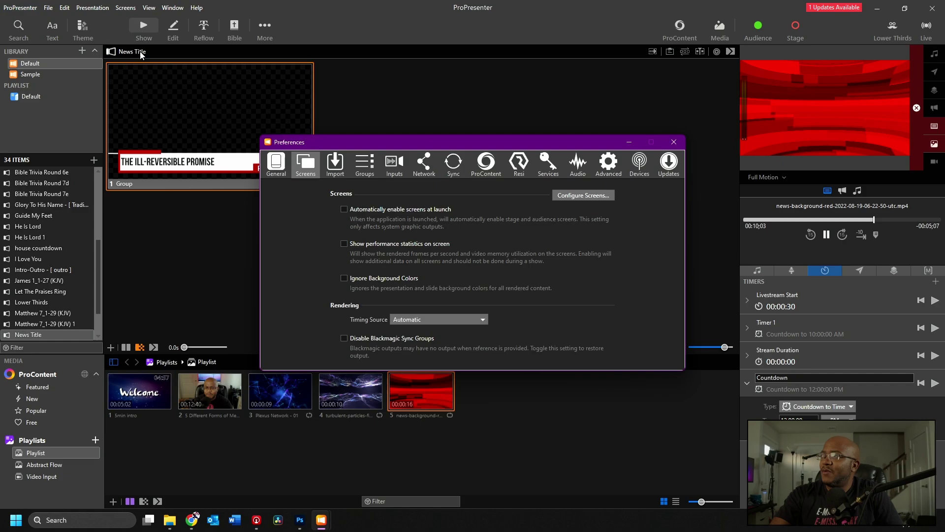
left_click(582, 196)
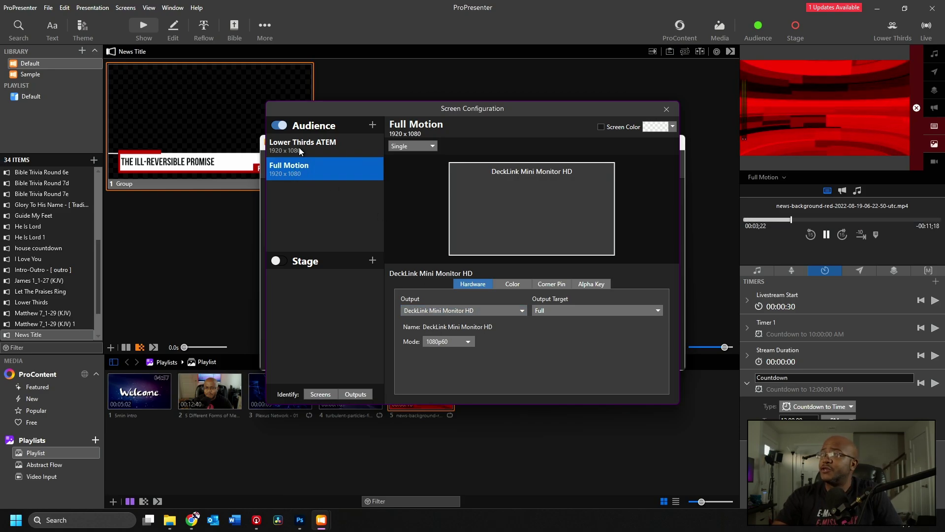
left_click(325, 145)
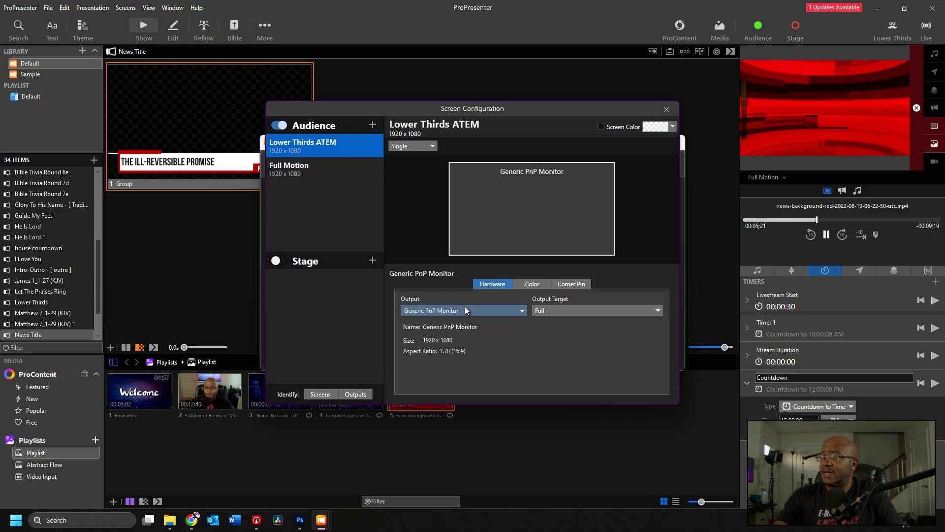
left_click(485, 312)
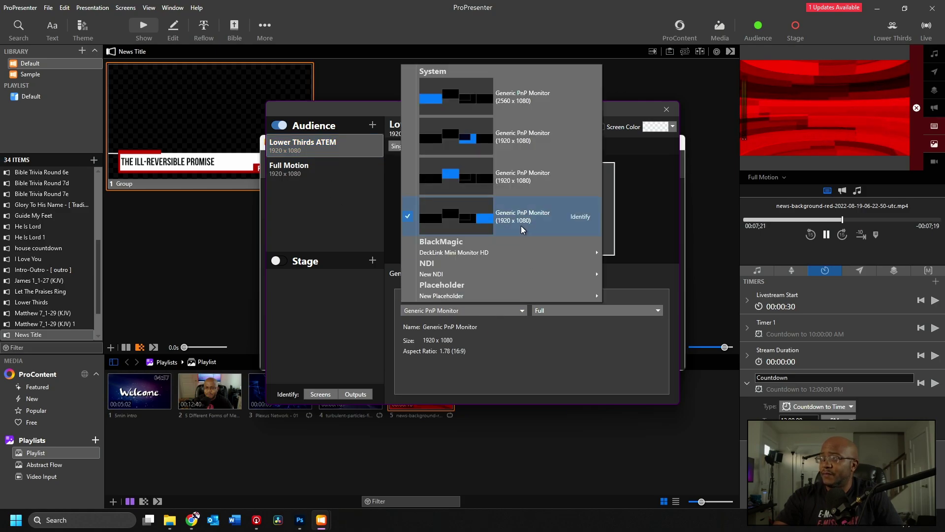
left_click(336, 331)
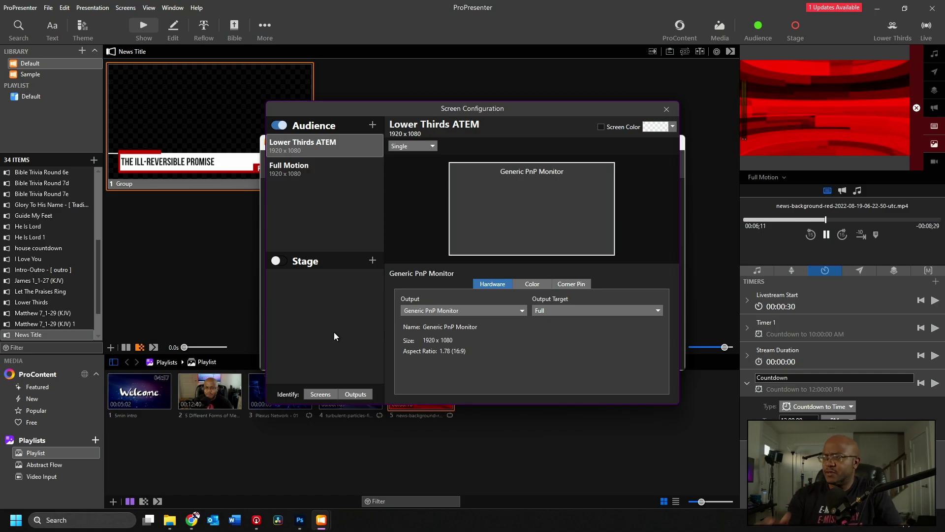
left_click(666, 109)
Close Preferences and, in Edit Looks, enable Media on Full Motion for the Lower Thirds look
left_click(674, 142)
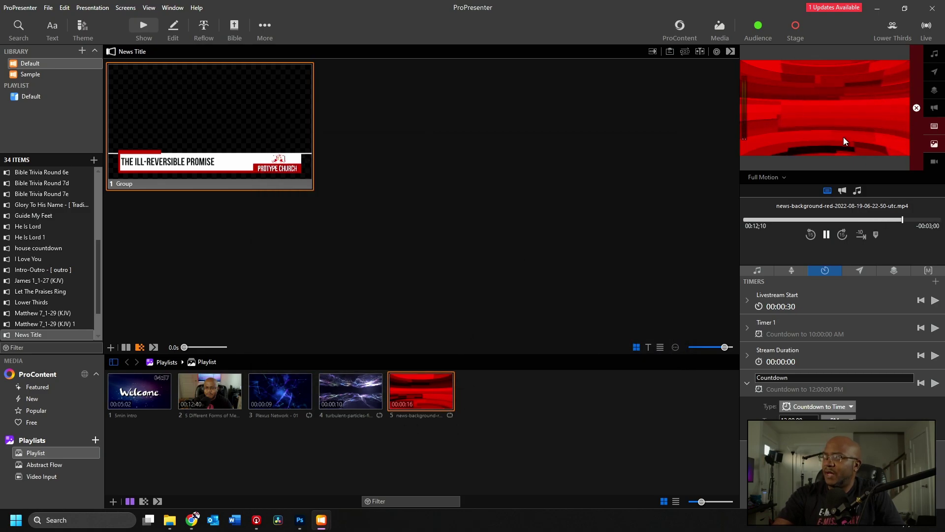
left_click(127, 7)
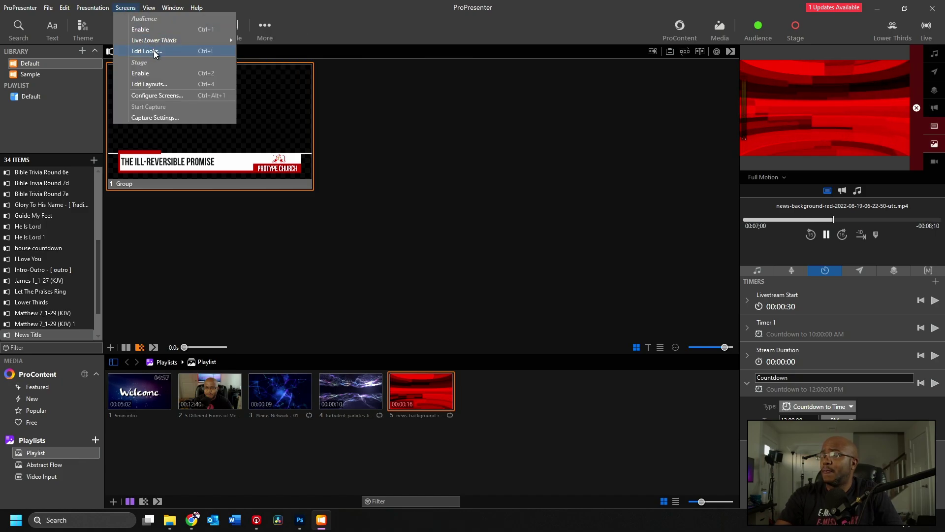
left_click(155, 52)
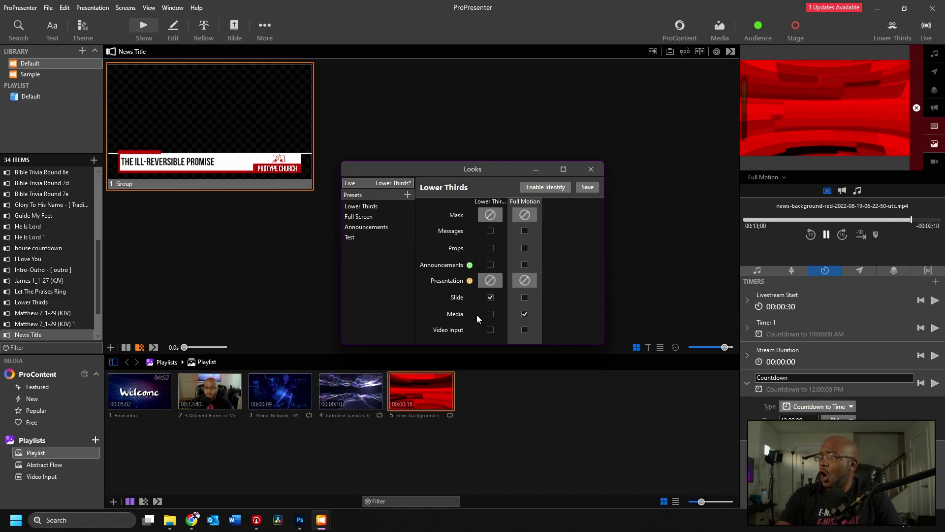
left_click(524, 314)
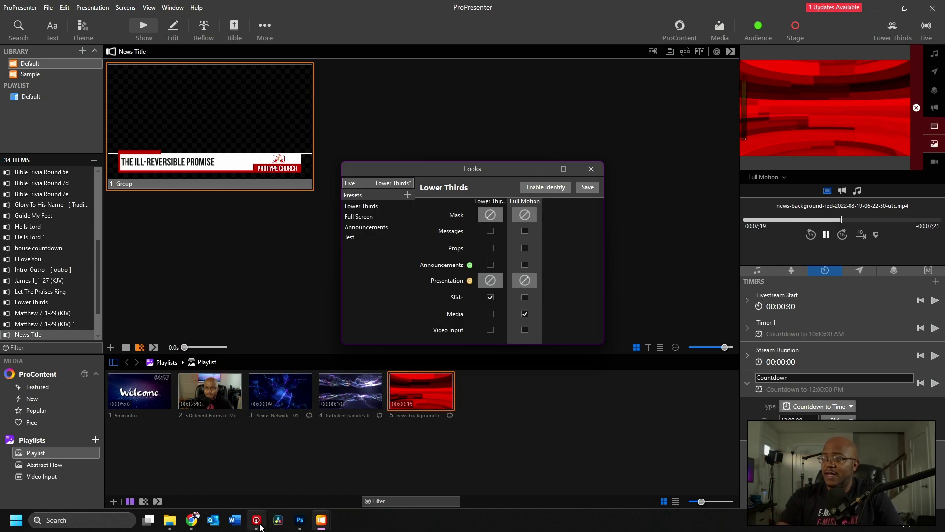
mouse_move(260, 526)
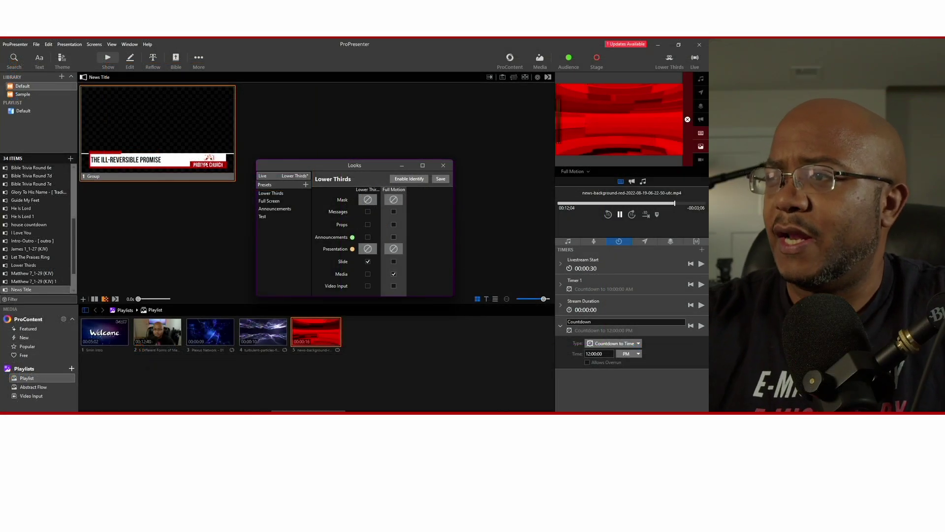
Set the SuperSource Art fill source to Hyperdeck instead of Media Player 2
left_click(257, 521)
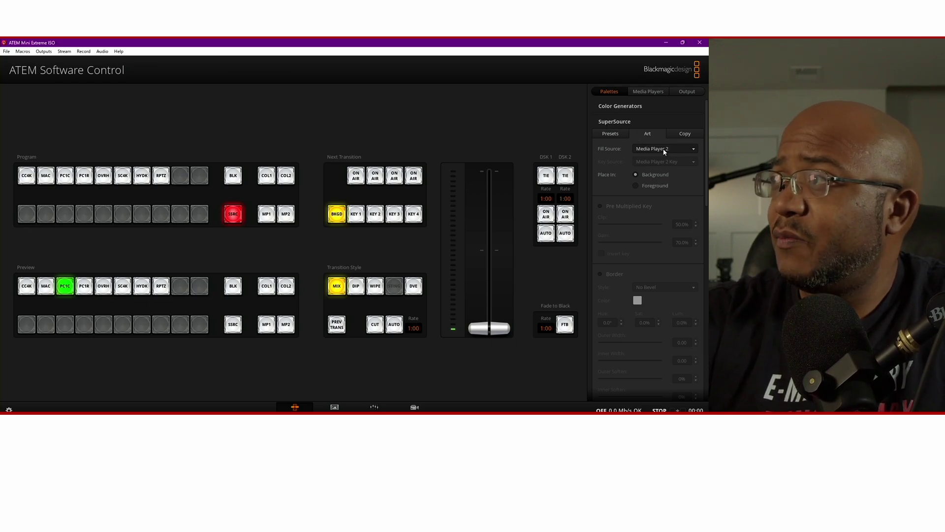
left_click(663, 151)
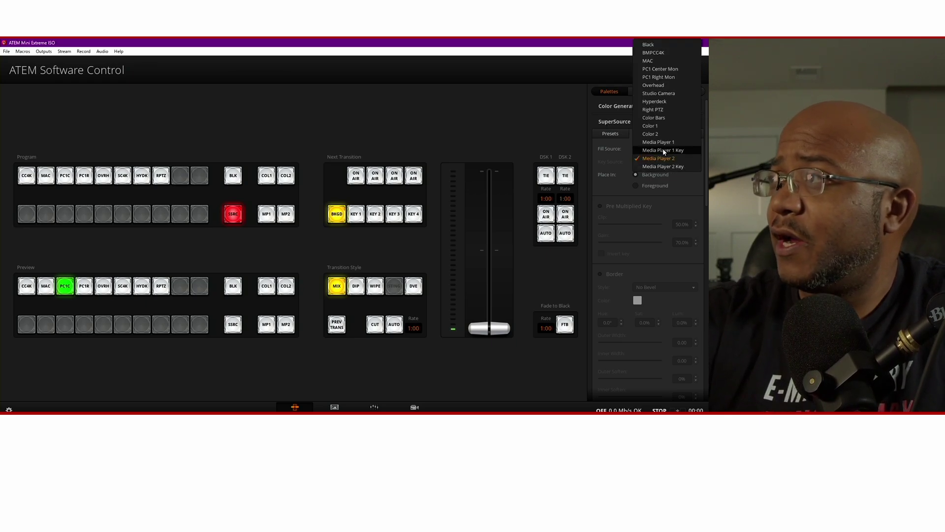
left_click(664, 102)
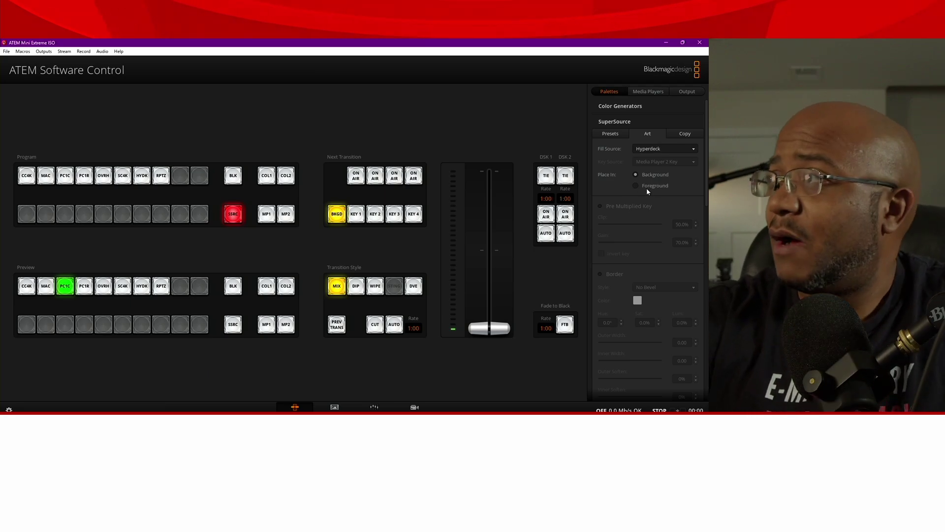
Select SuperSource Box 3 and set its Bottom crop to 3.90
left_click(610, 134)
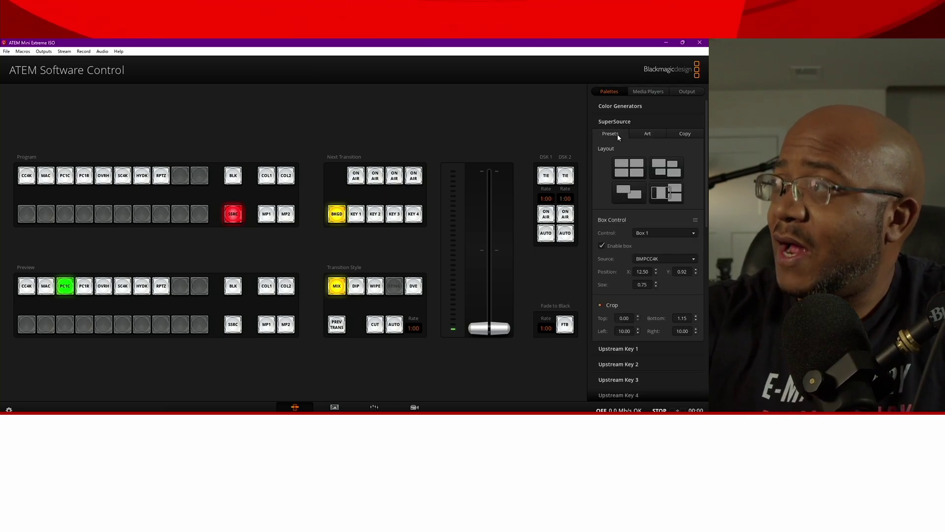
left_click(666, 230)
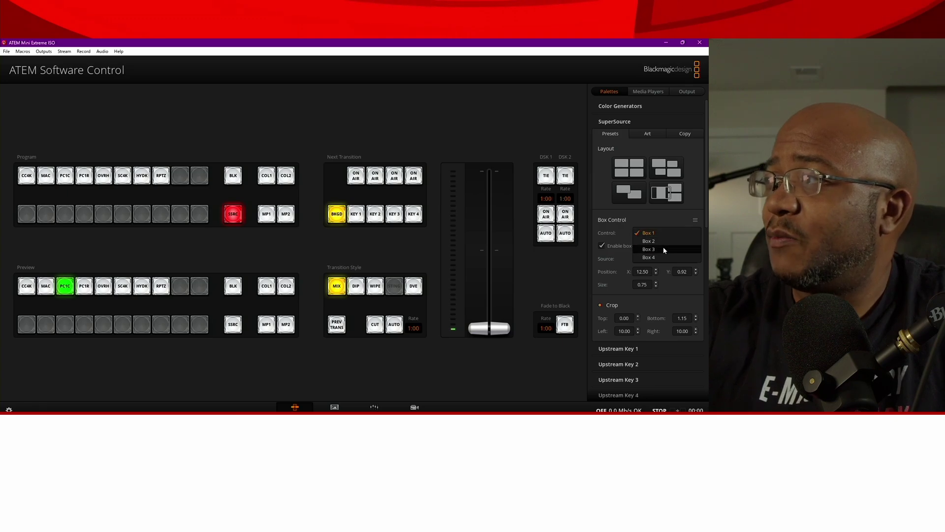
left_click(664, 247)
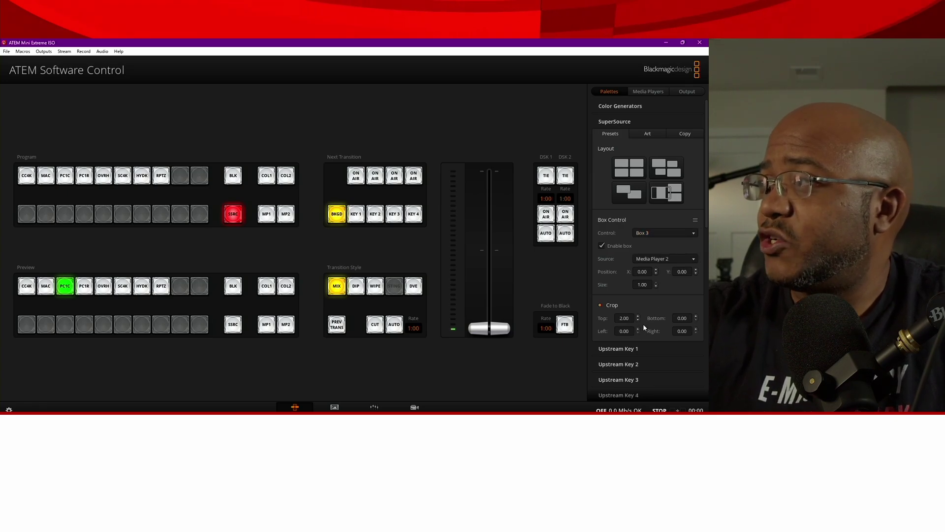
left_click(688, 318)
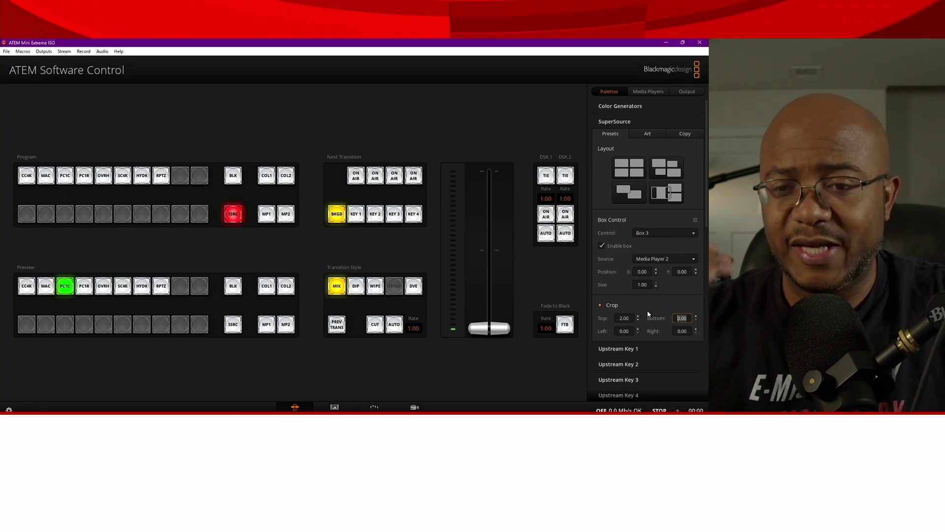
type("5")
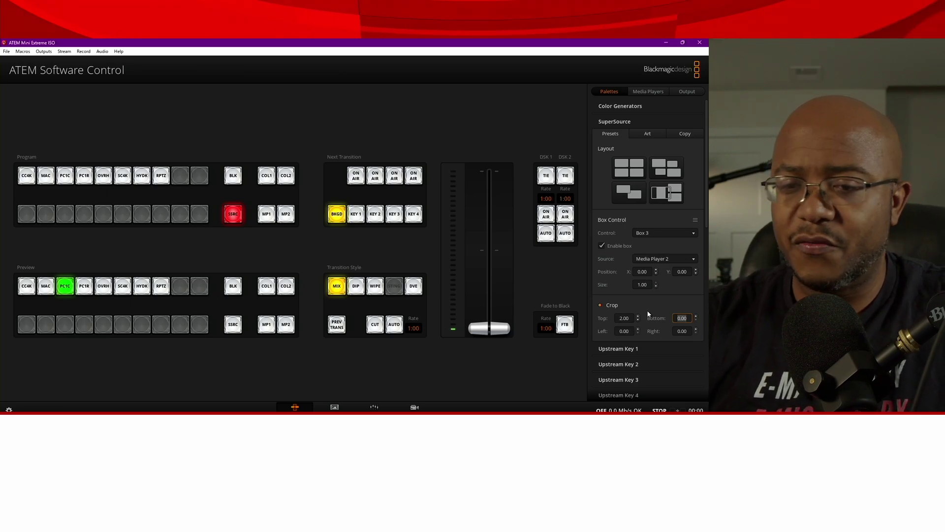
type("4")
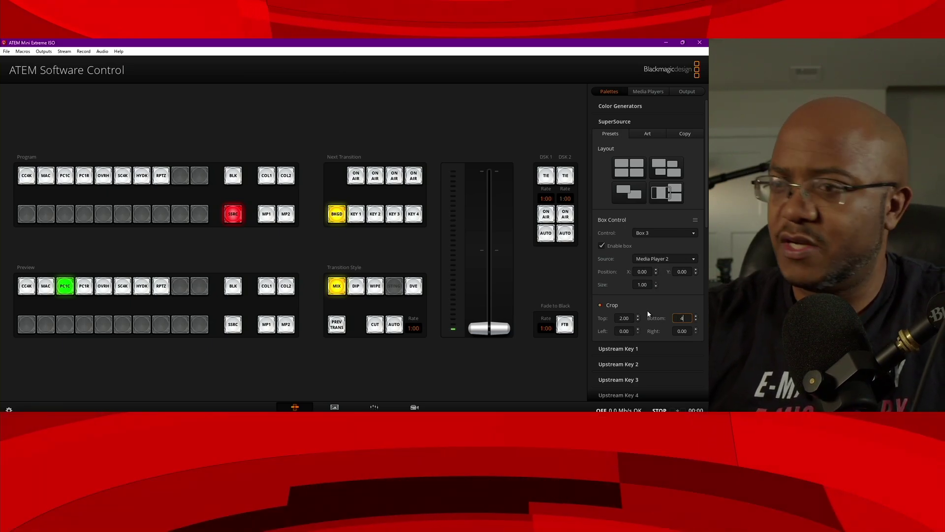
type("3")
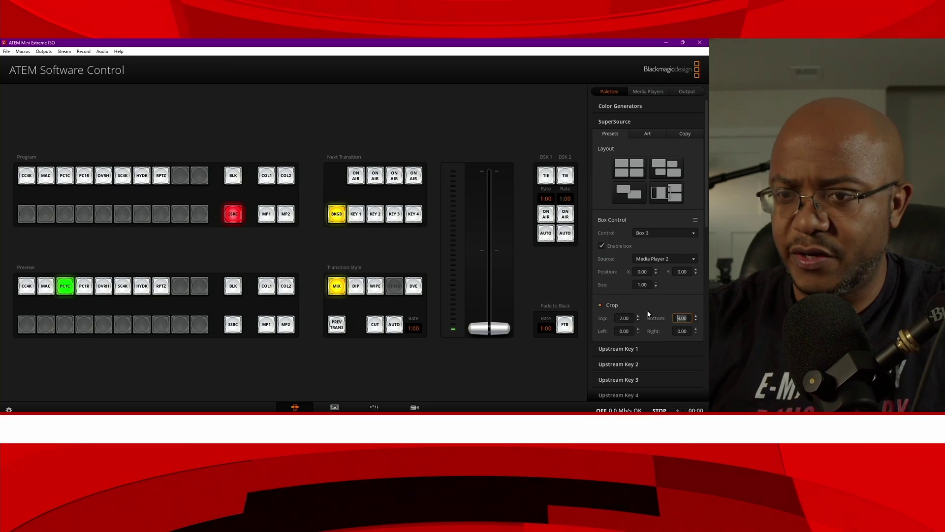
type("3.5")
key("Return")
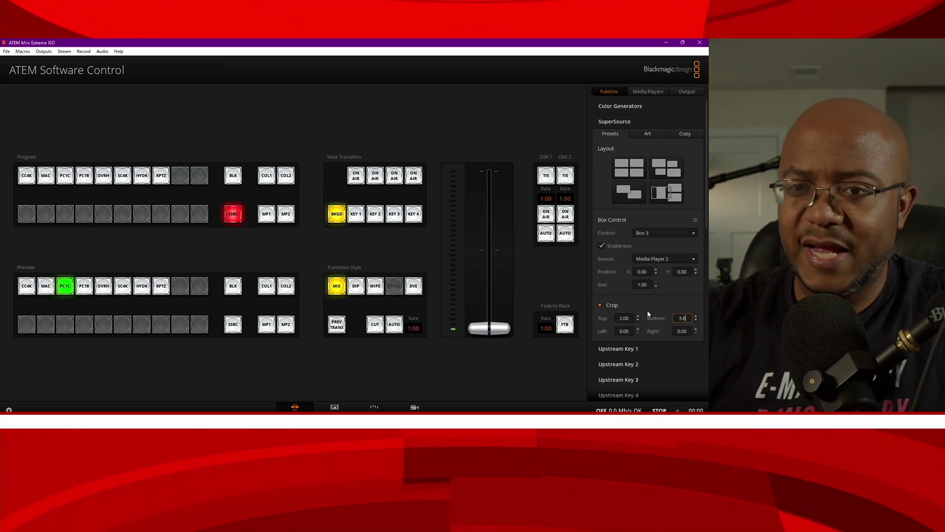
type("3.8")
key("Return")
type("3.9")
key("Return")
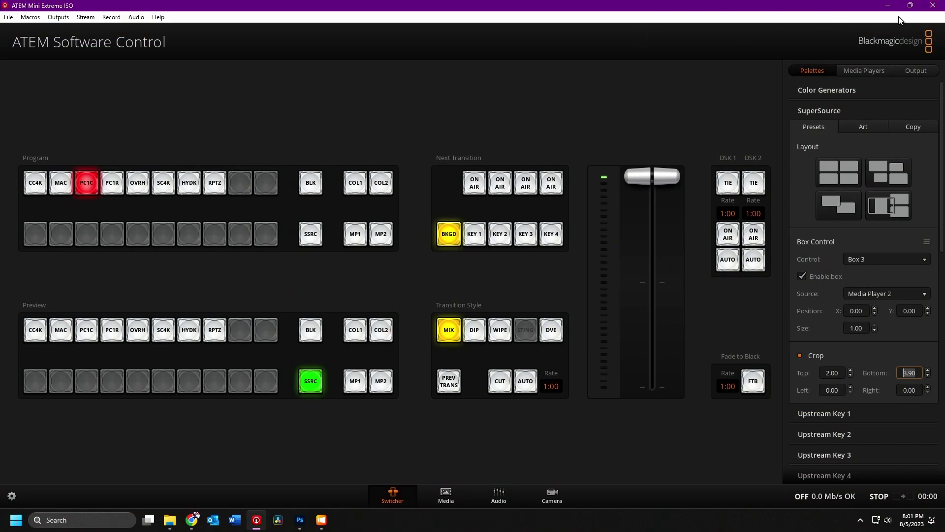
Return to ProPresenter, close the Looks editor, and open the News theme slide for editing
left_click(889, 6)
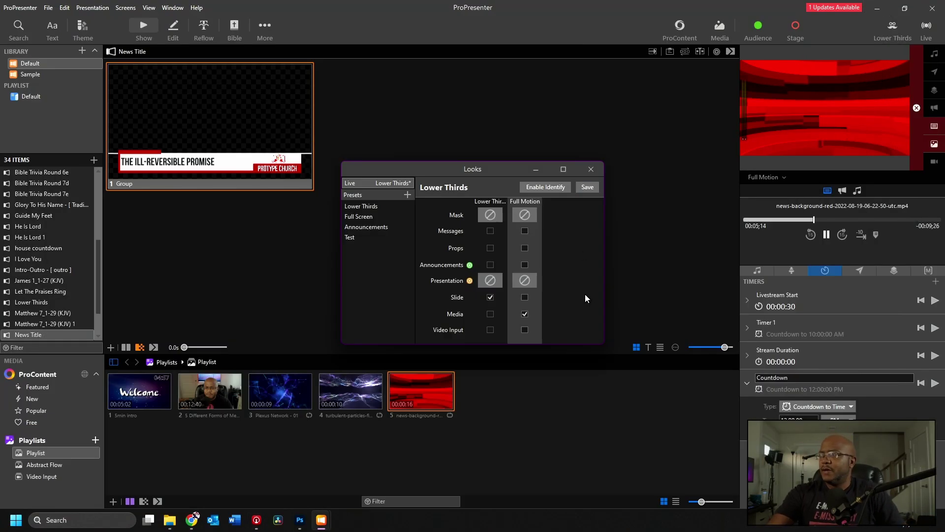
left_click(590, 169)
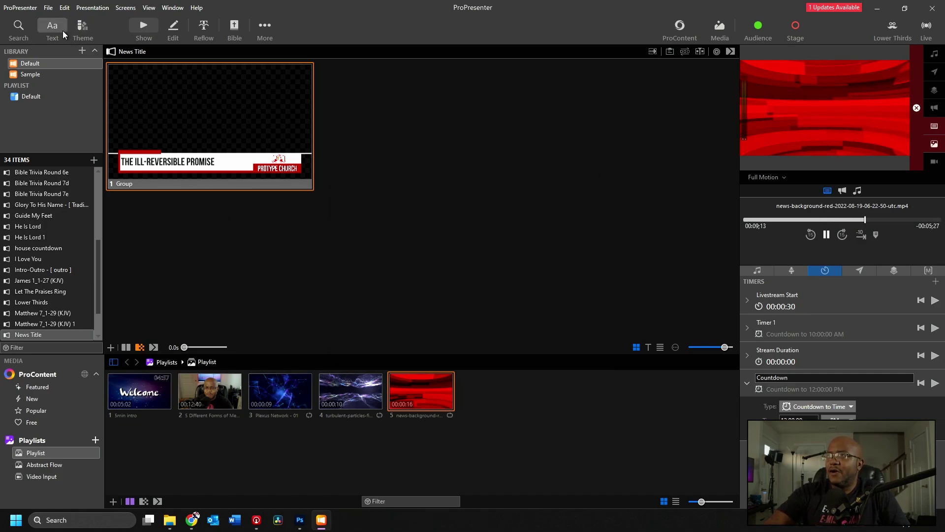
left_click(84, 27)
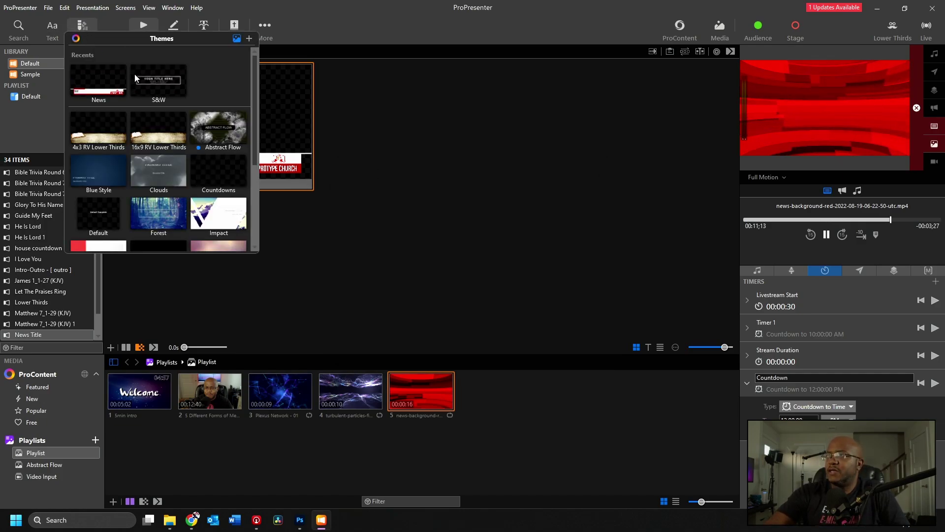
left_click(101, 72)
left_click(248, 39)
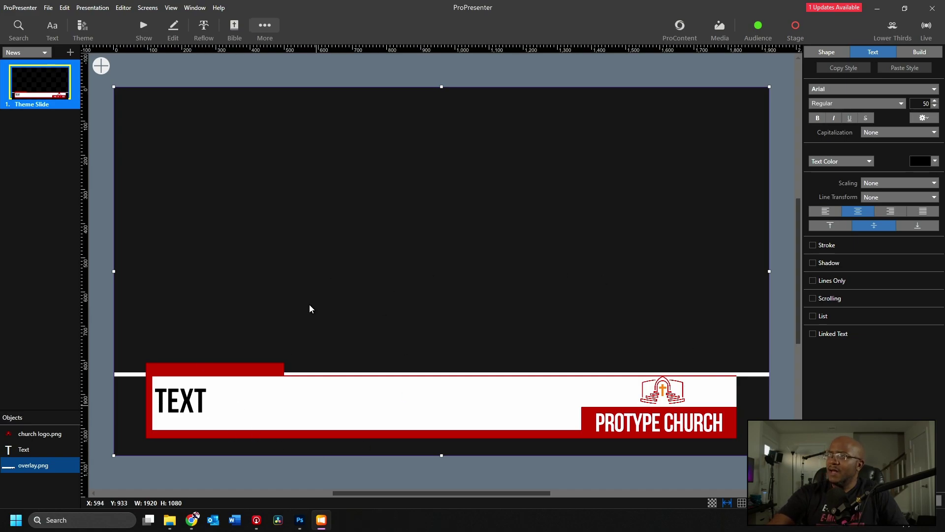
Delete the overlay image and church logo from the News theme slide
mouse_move(223, 282)
left_mouse_down()
mouse_move(260, 285)
mouse_move(253, 220)
mouse_move(234, 202)
mouse_move(230, 250)
mouse_move(214, 285)
mouse_move(224, 290)
left_mouse_up()
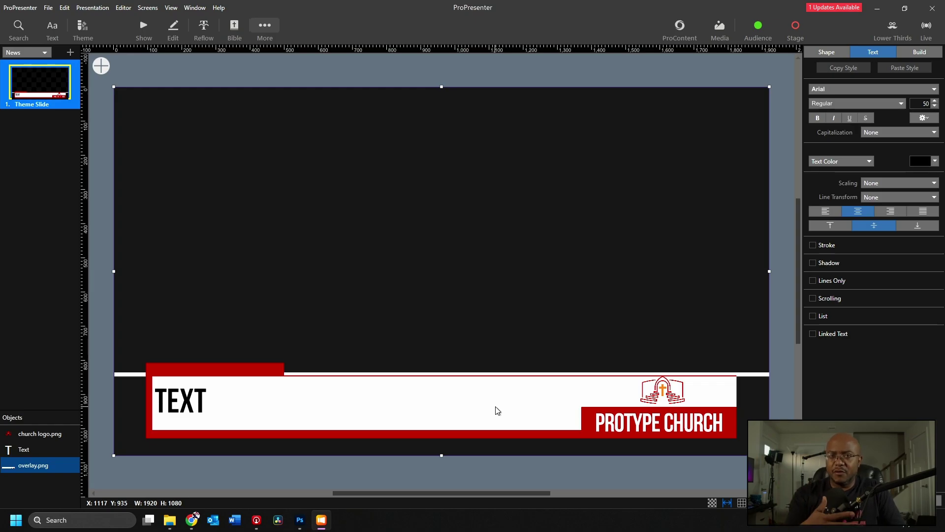
key("Delete")
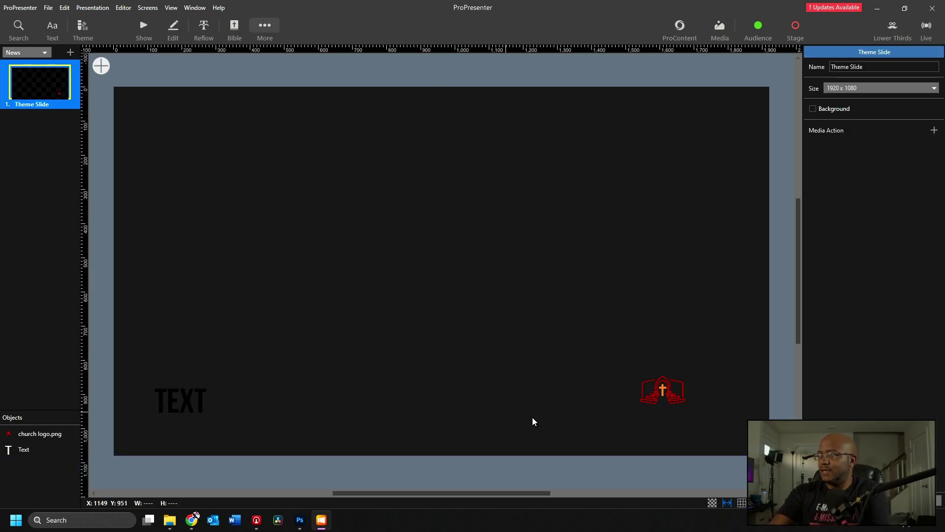
left_click(649, 394)
key("Delete")
left_click(299, 520)
Hide Layers 3, 4 and 5 and show Layers 1, 2 and the church logo
left_click(704, 117)
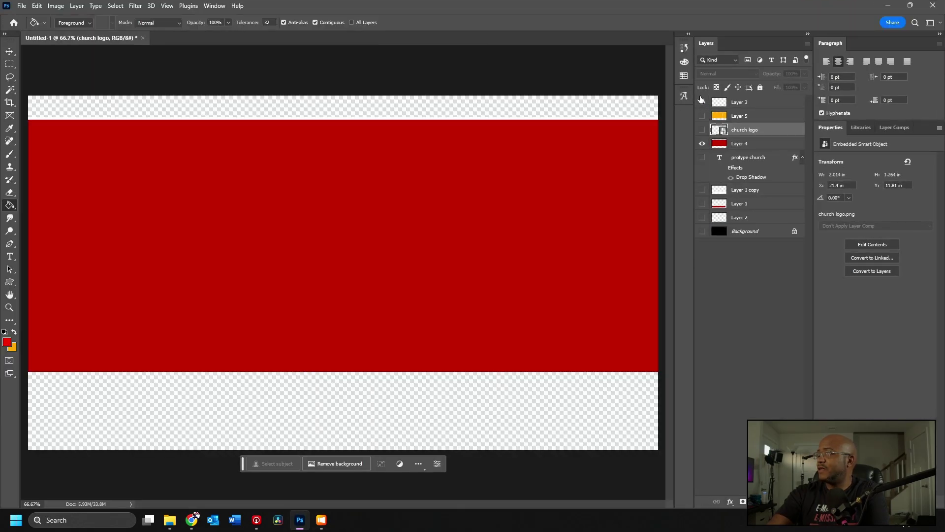
left_click(702, 102)
left_click(702, 144)
left_click(703, 218)
left_click(702, 203)
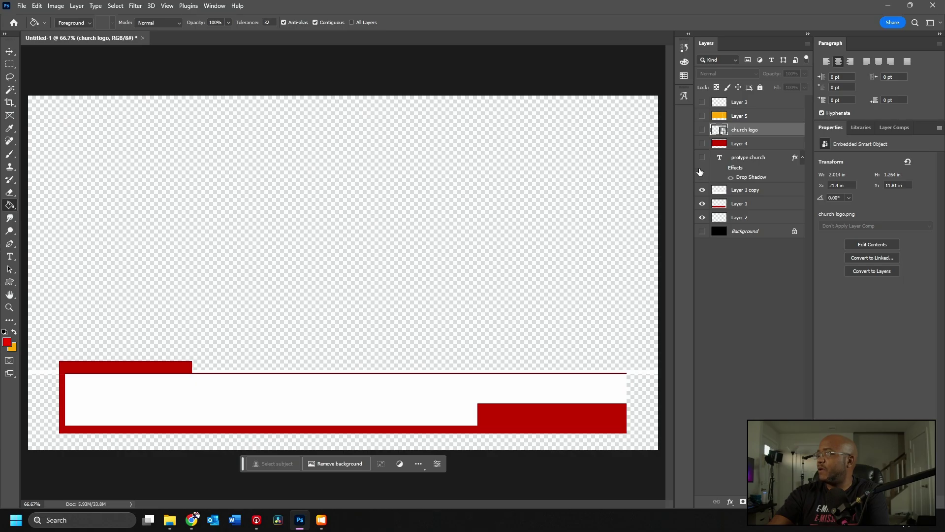
left_click(703, 131)
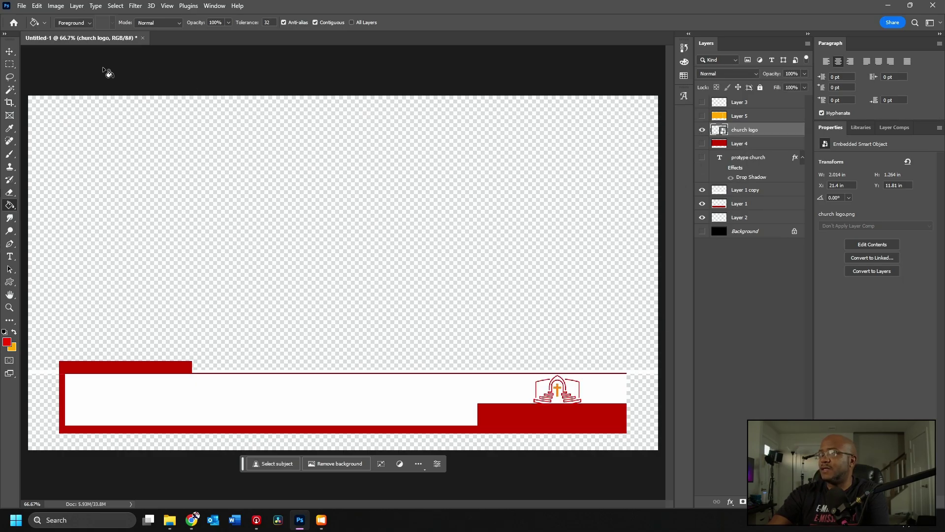
Nudge the white banner box and the church logo slightly upward with the Move tool
left_click(10, 51)
left_click(557, 392)
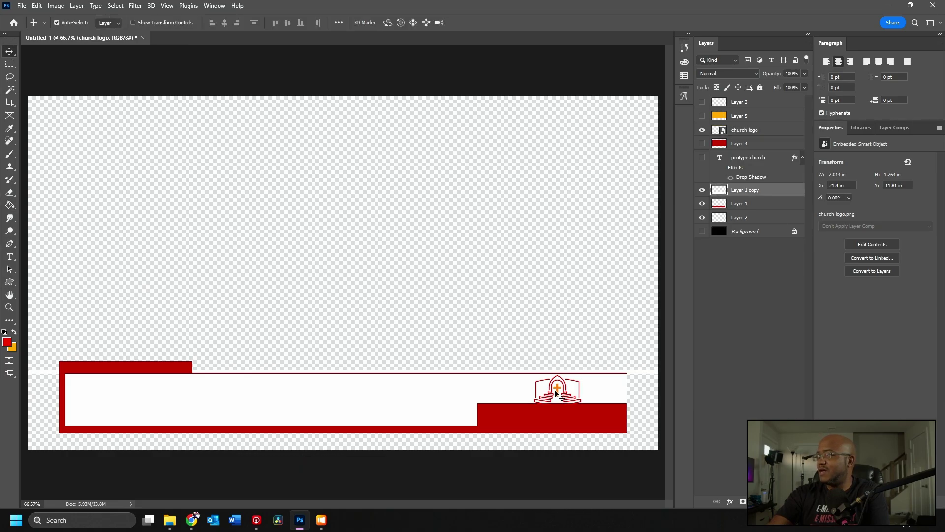
left_click_drag(556, 392, 557, 389)
left_click(745, 130)
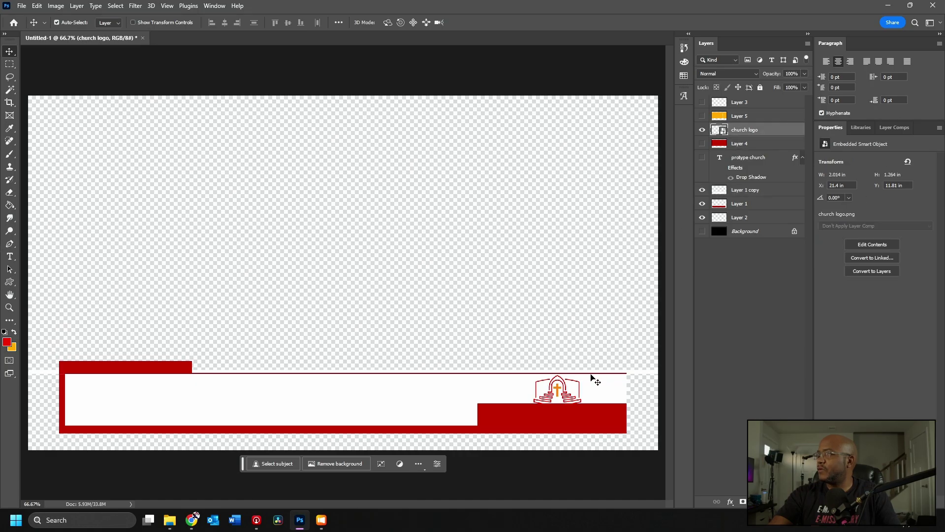
left_click_drag(559, 390, 559, 387)
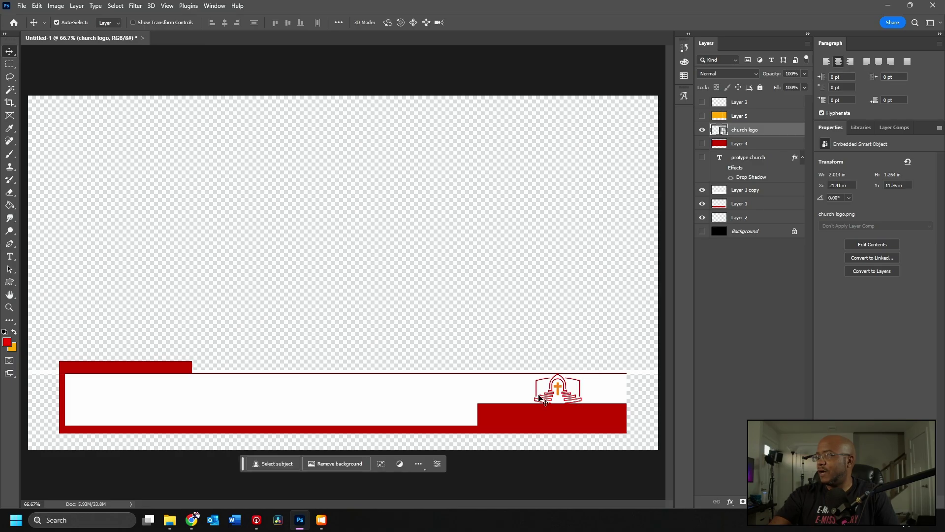
Quick Export the banner as a PNG, replacing the existing overlay.png
left_click(21, 6)
mouse_move(100, 180)
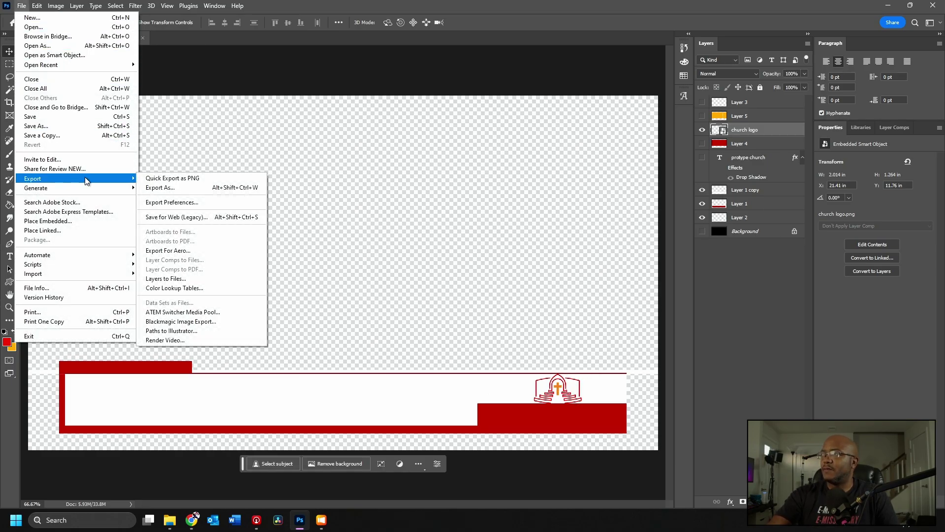
left_click(180, 178)
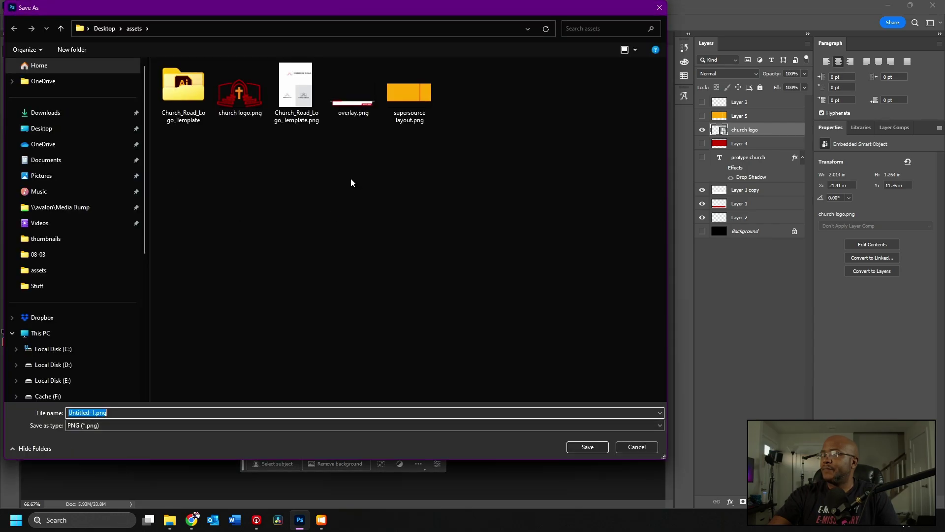
left_click(348, 102)
left_click(591, 446)
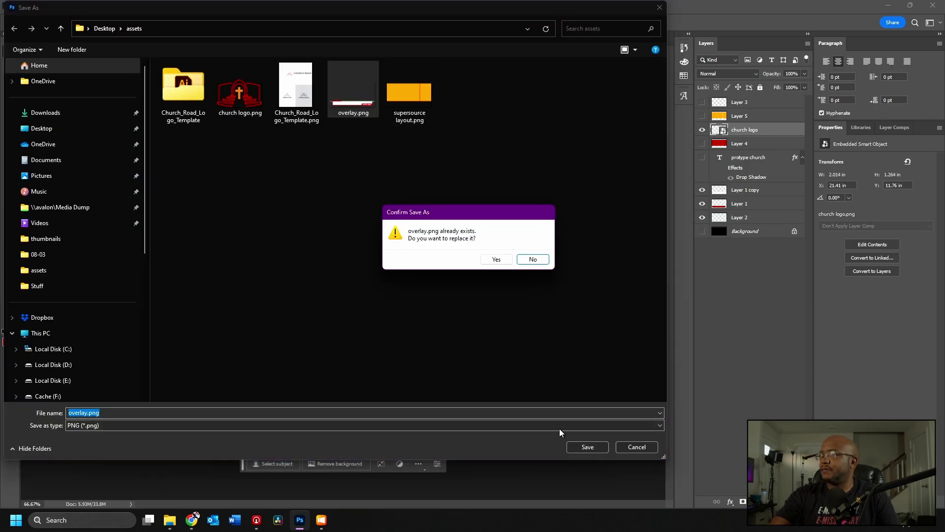
left_click(497, 260)
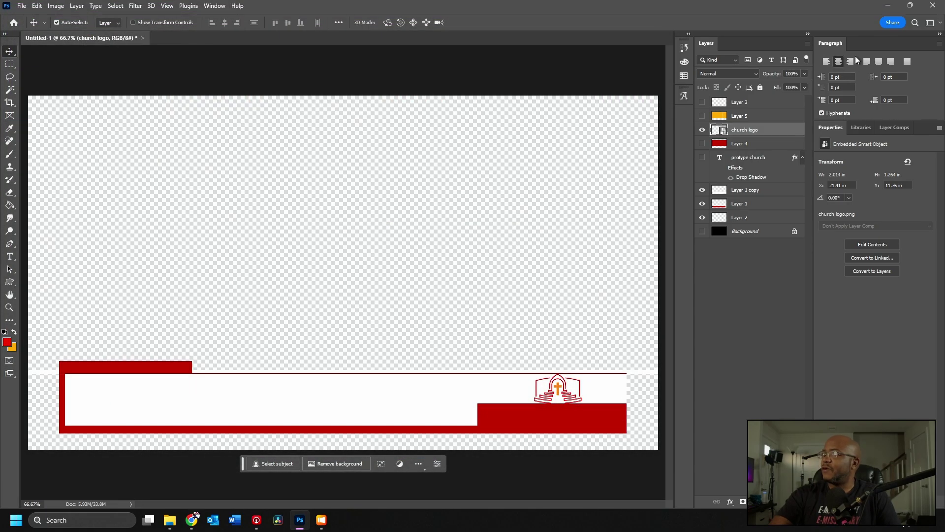
Add overlay.png as a media object on the theme slide and send it to the back
left_click(892, 6)
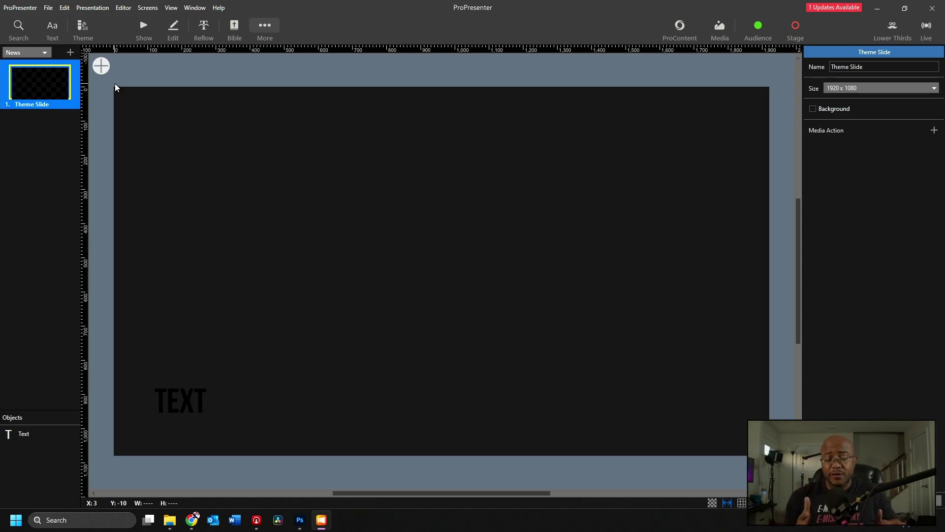
left_click(102, 68)
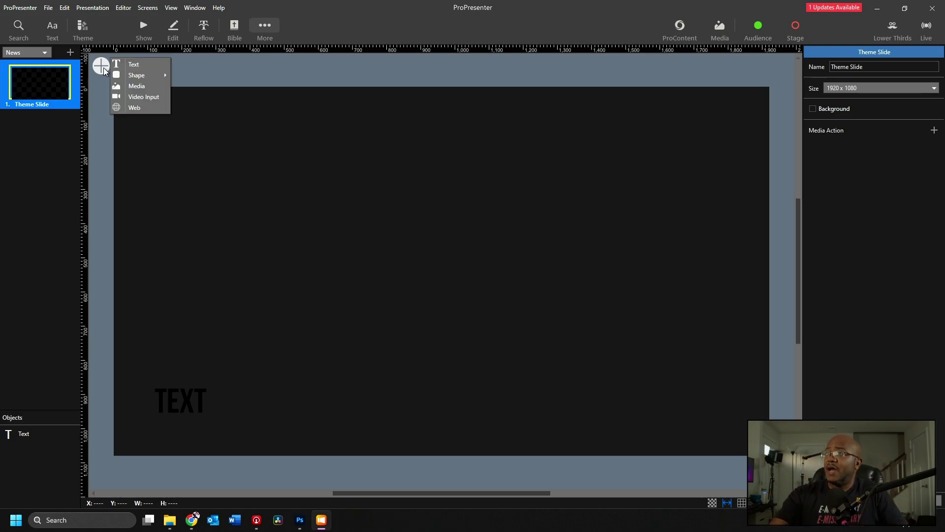
left_click(143, 87)
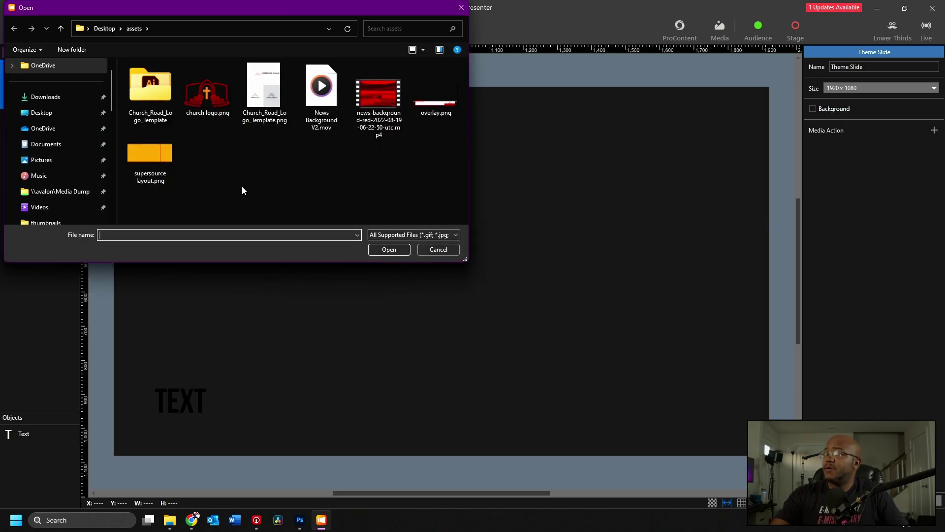
left_click(441, 92)
left_click(396, 249)
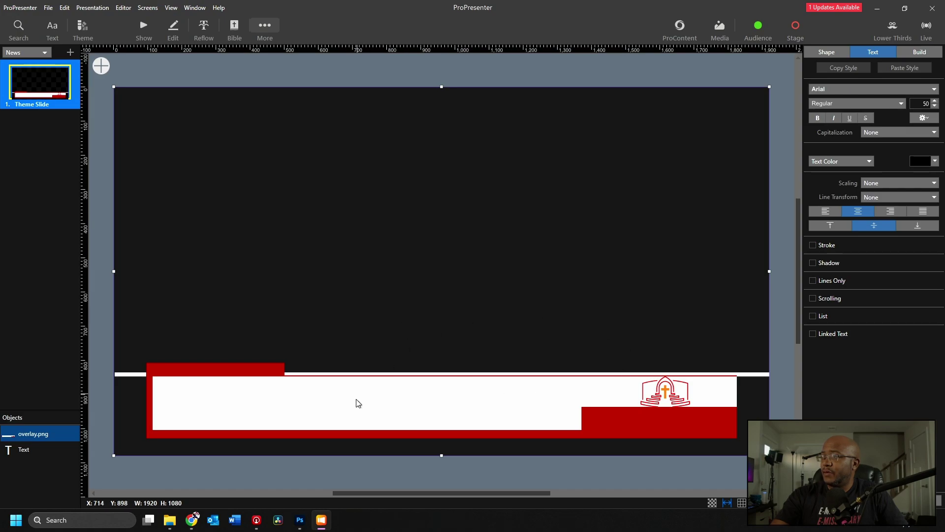
right_click(392, 415)
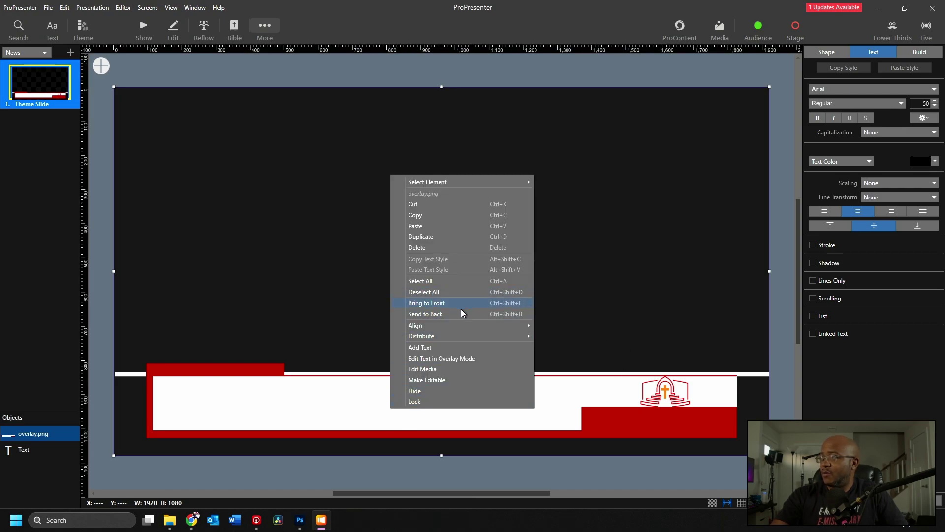
left_click(438, 315)
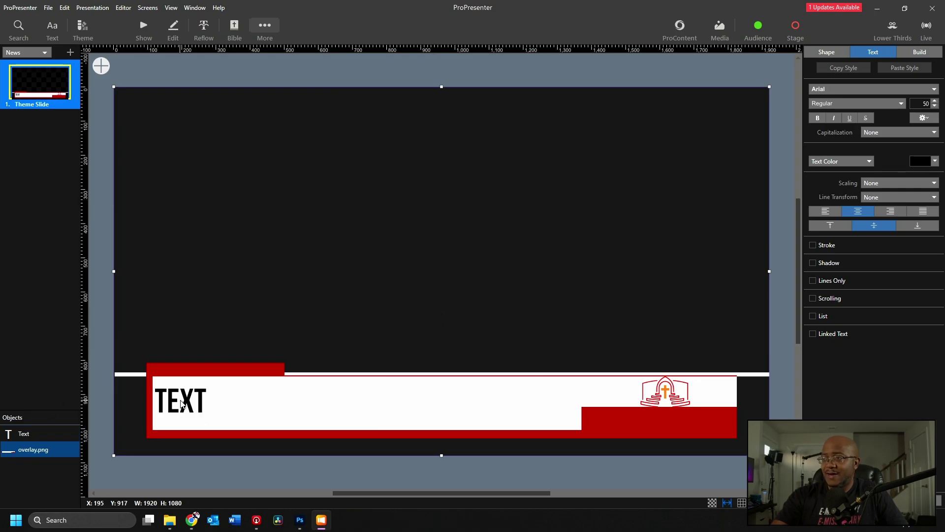
Delete the old TEXT box from the slide
left_click(197, 405)
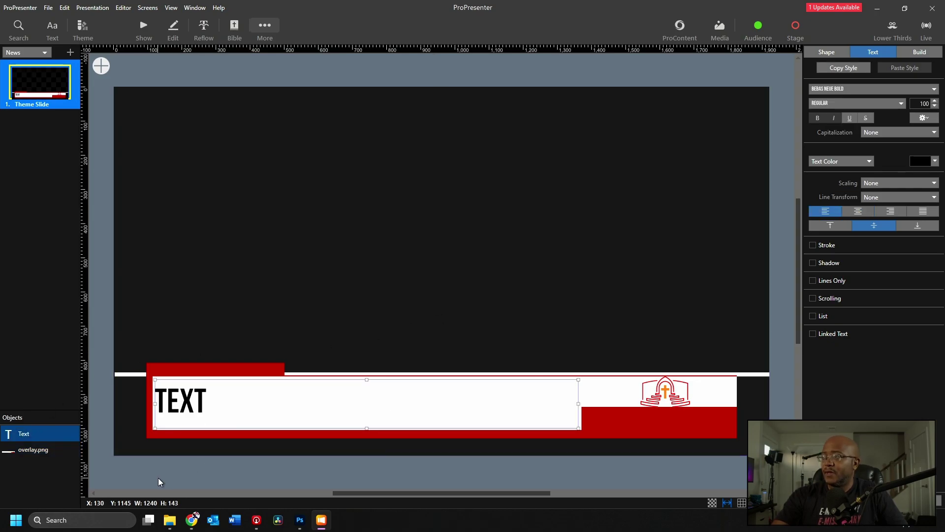
left_click(174, 479)
left_click(212, 410)
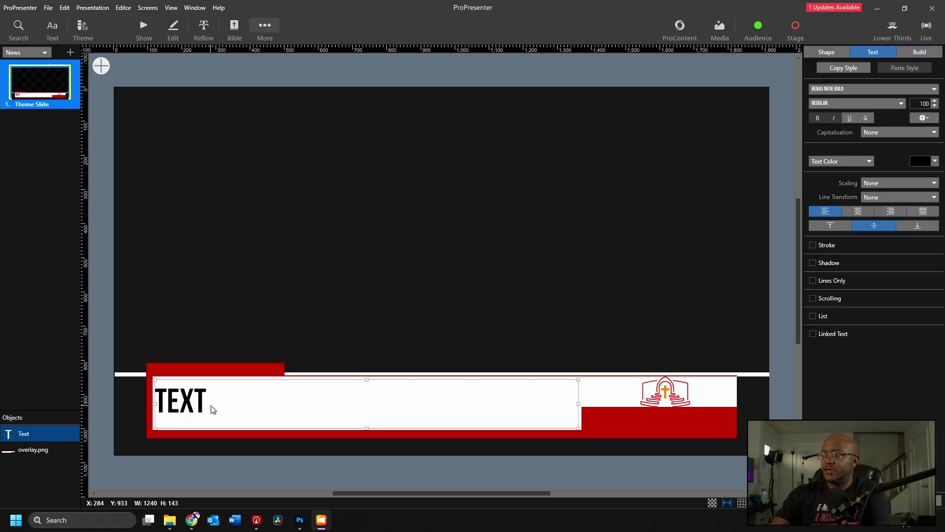
key("Delete")
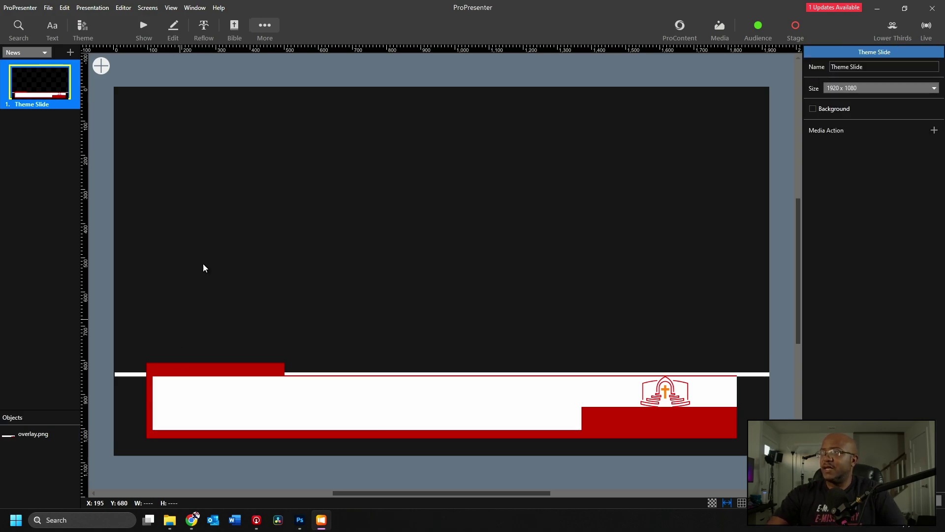
Add a new text box styled black Bebas Neue Bold at size 90
left_click(102, 72)
left_click(132, 65)
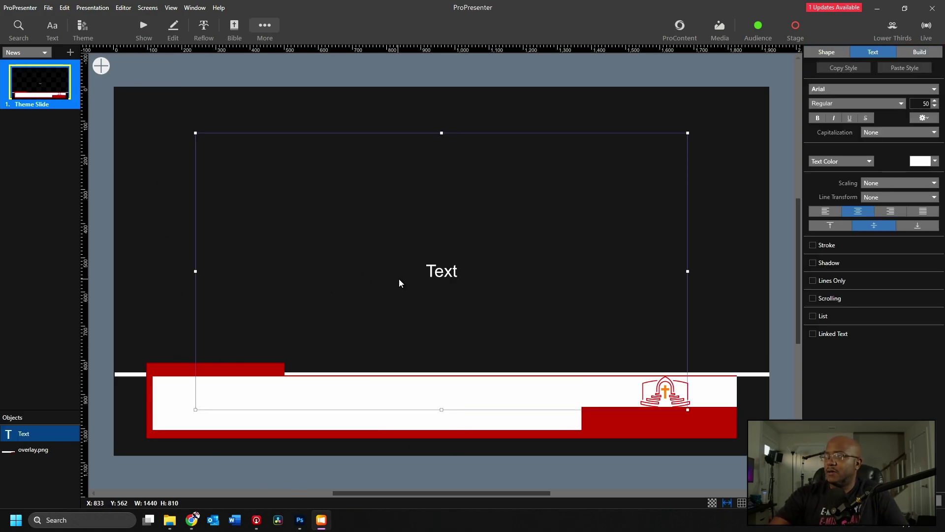
left_click_drag(439, 274, 389, 288)
left_click(935, 161)
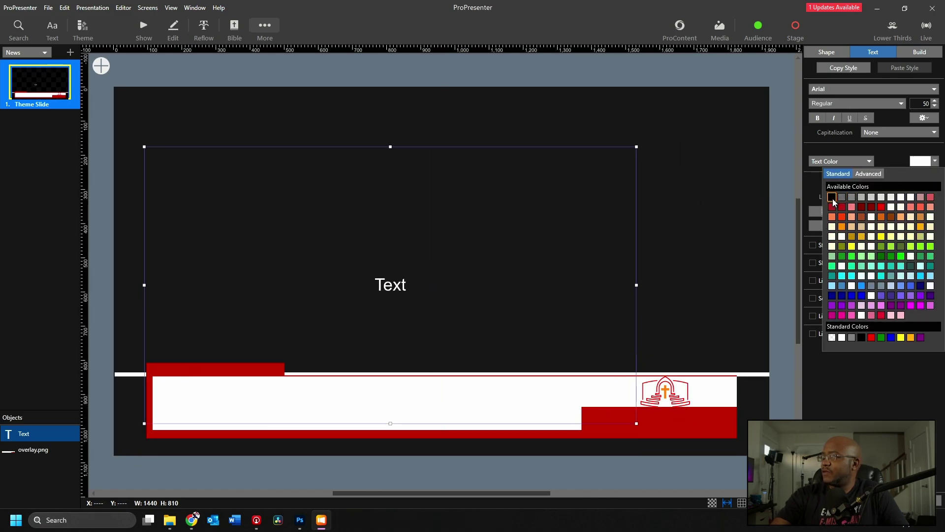
left_click(832, 198)
left_click(849, 89)
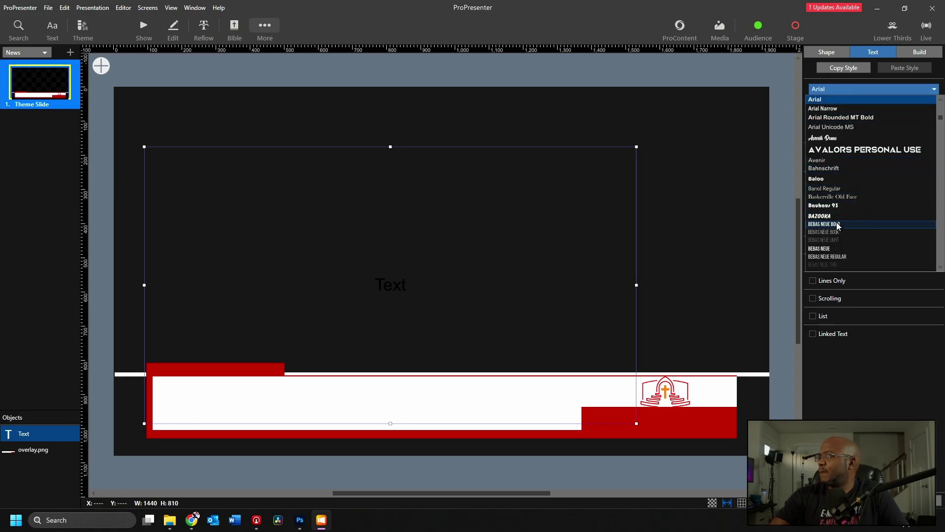
left_click(837, 225)
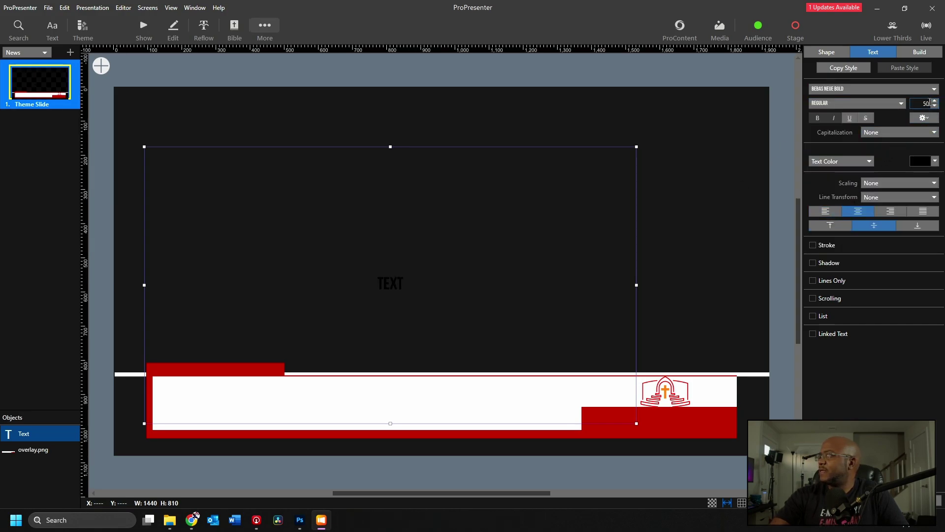
type("90")
key("Return")
Resize the text box to 1244×143 inside the white band, stopping short of the logo
left_click_drag(406, 278, 416, 283)
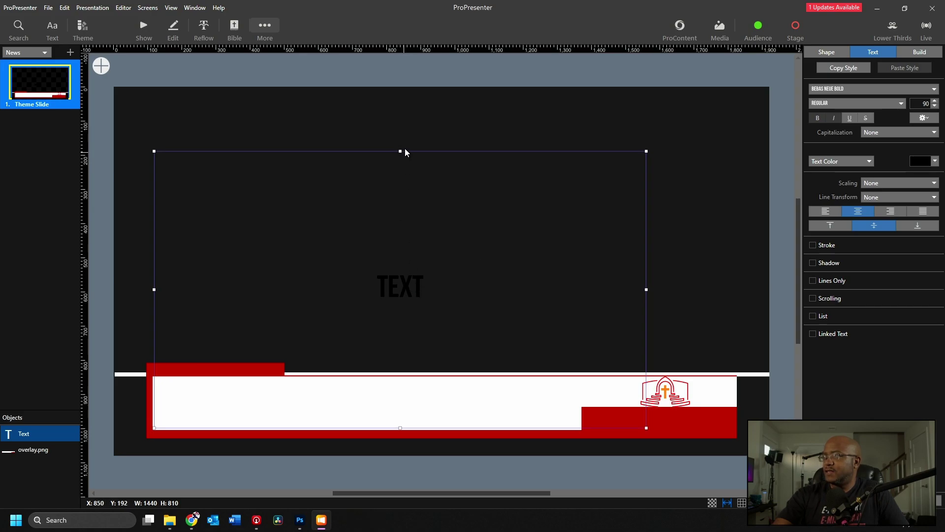
left_click_drag(400, 151, 388, 380)
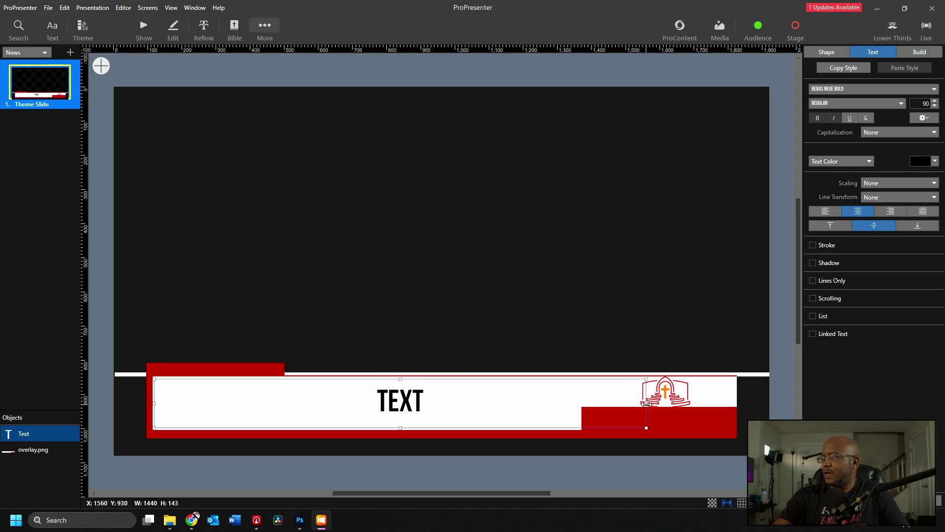
left_click_drag(647, 403, 579, 401)
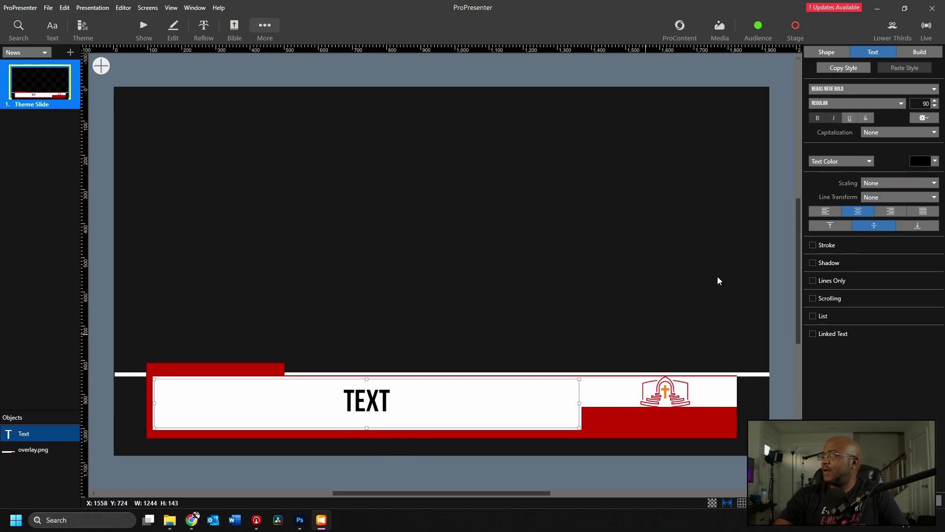
Set the TEXT scaling to 'Text up or down' and left-align it
left_click(884, 182)
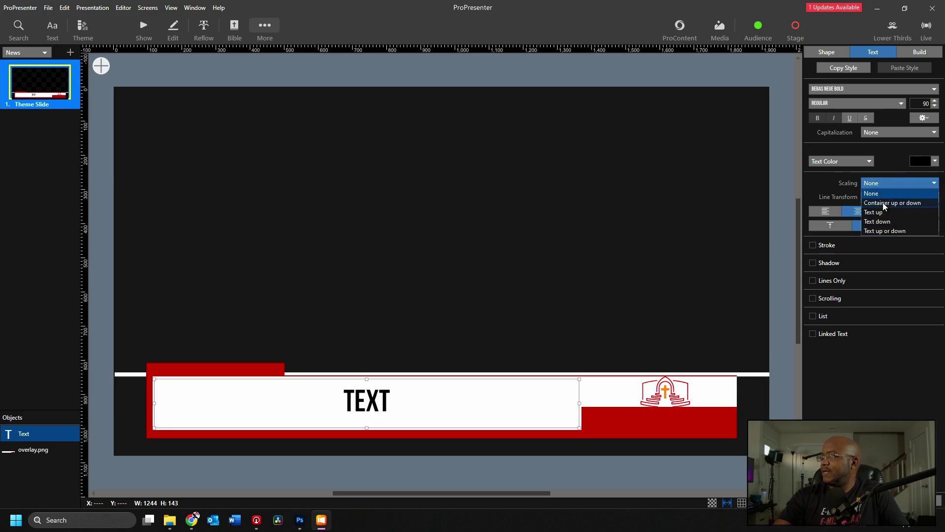
left_click(887, 231)
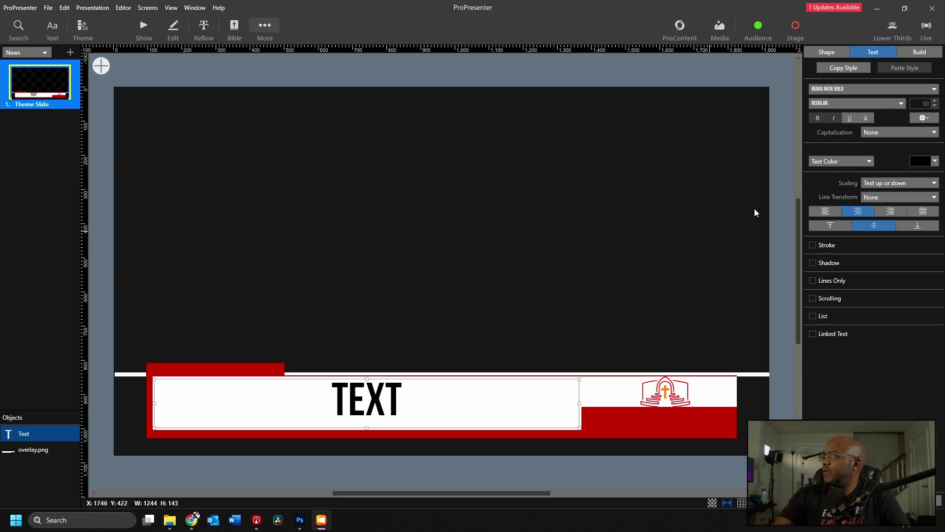
left_click(825, 211)
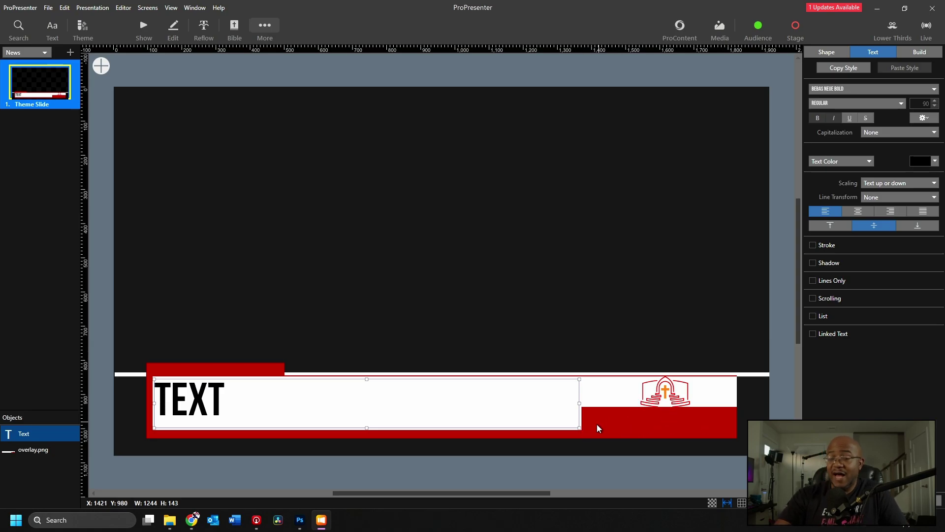
Show the protype church layer and Quick Export the banner as PNG, replacing overlay.png
left_click(300, 520)
left_click(702, 157)
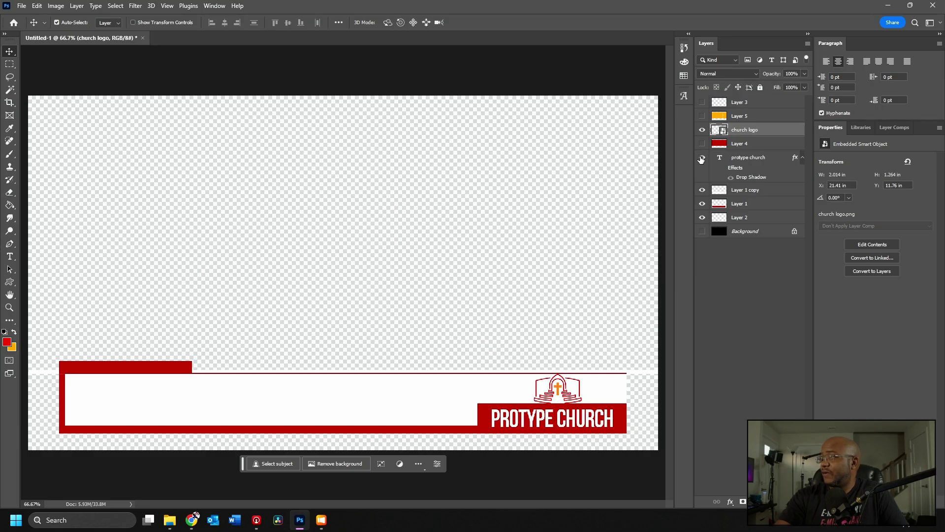
left_click(22, 6)
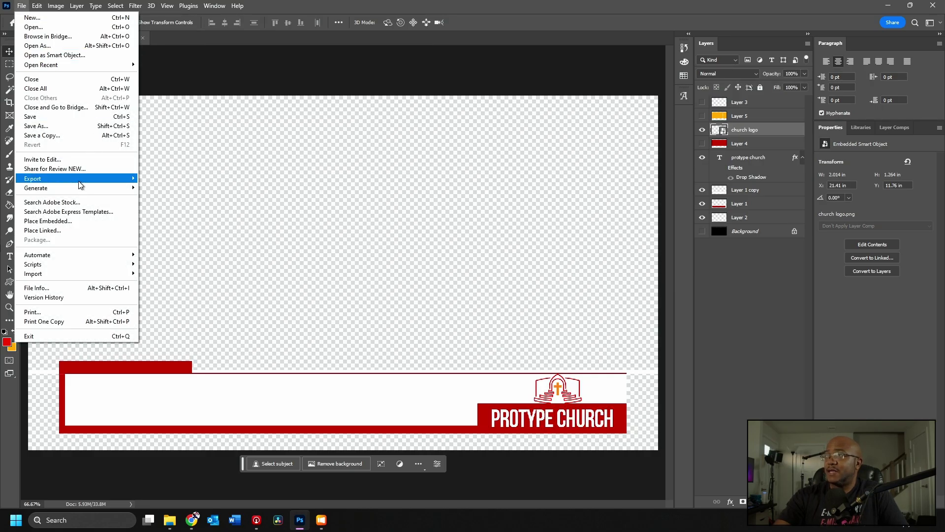
mouse_move(81, 181)
left_click(153, 178)
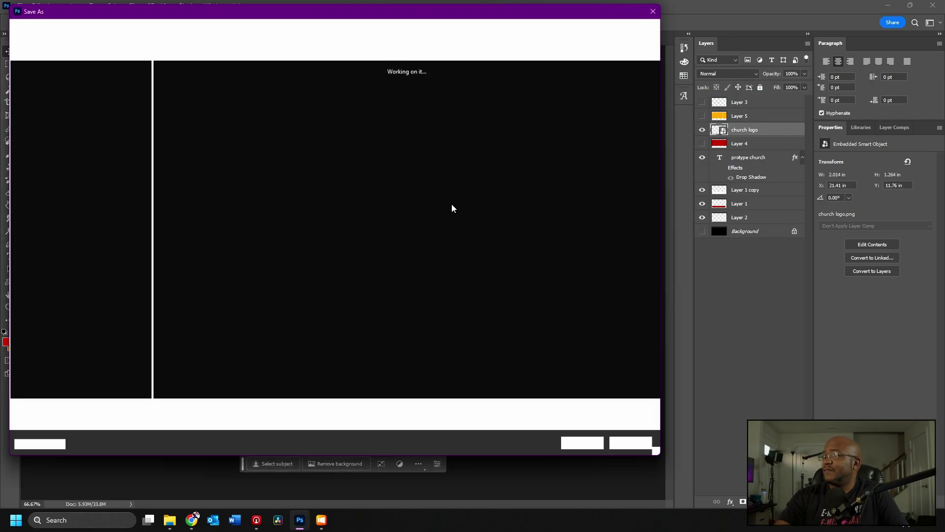
left_click(588, 447)
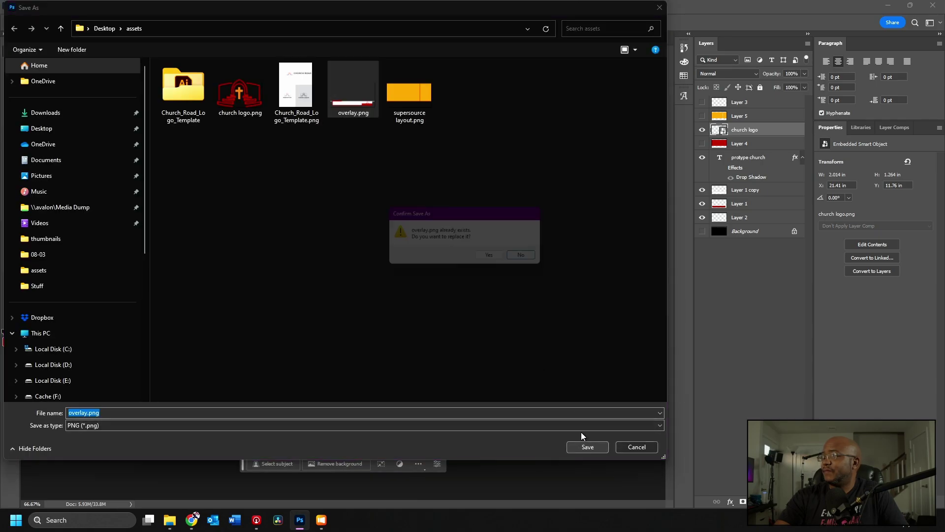
left_click(496, 260)
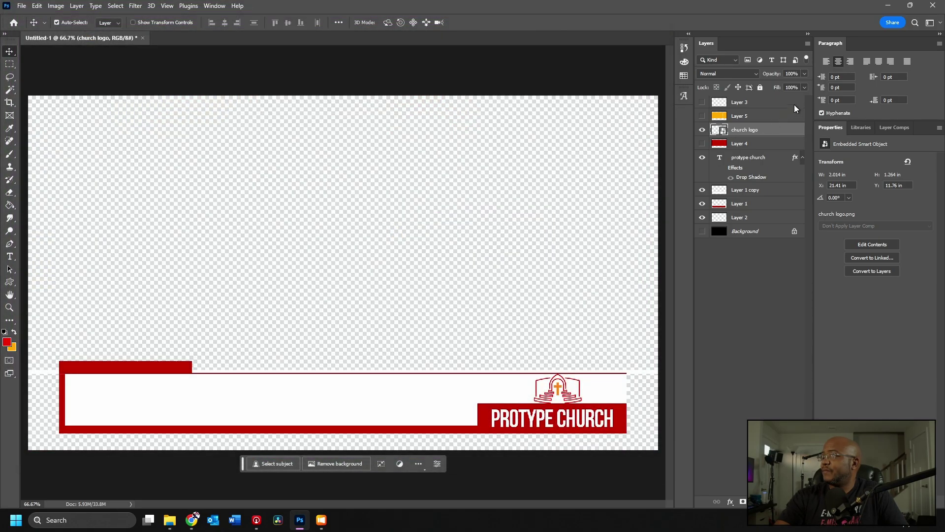
left_click(889, 9)
Swap the old overlay for the updated overlay.png, sent behind the TEXT box
left_click(673, 424)
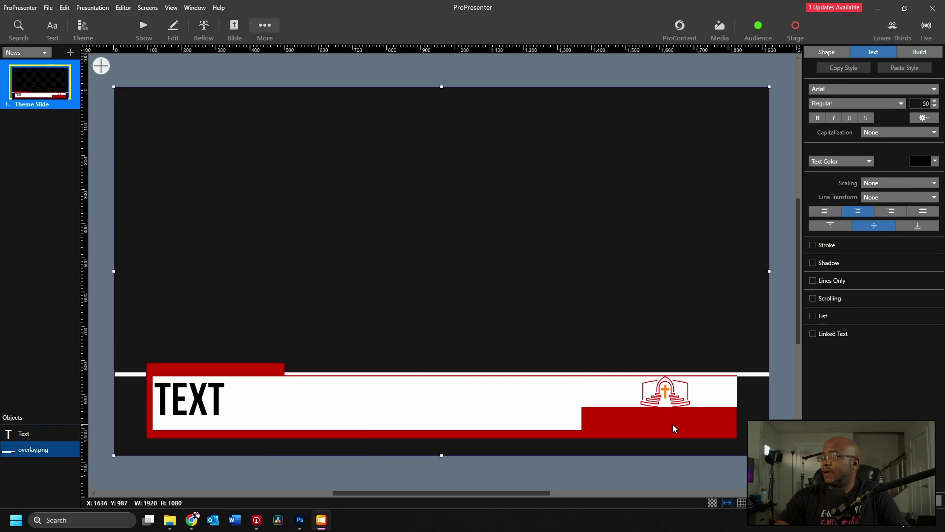
key("Delete")
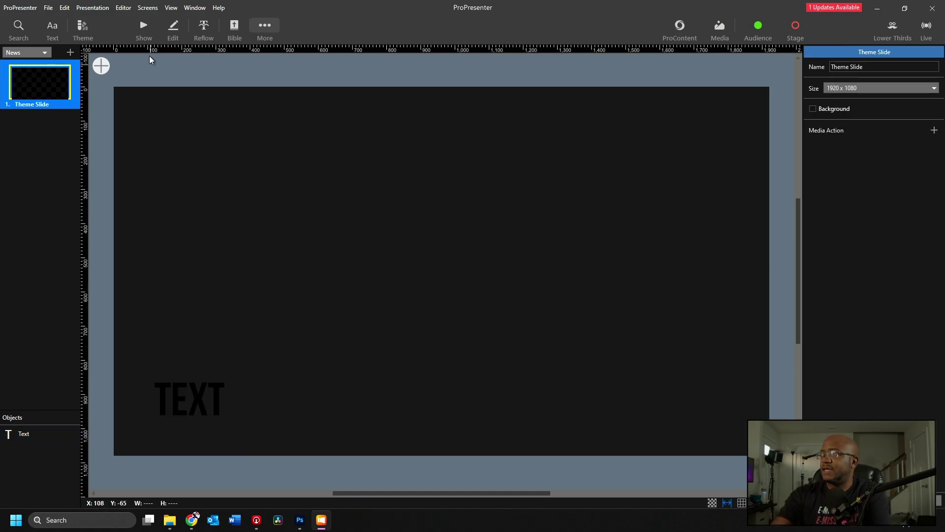
left_click(101, 67)
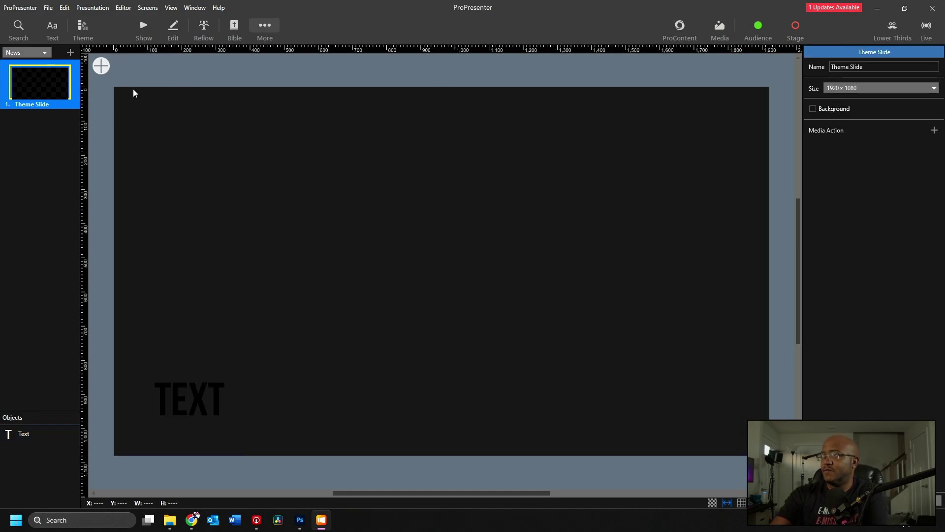
double_click(441, 96)
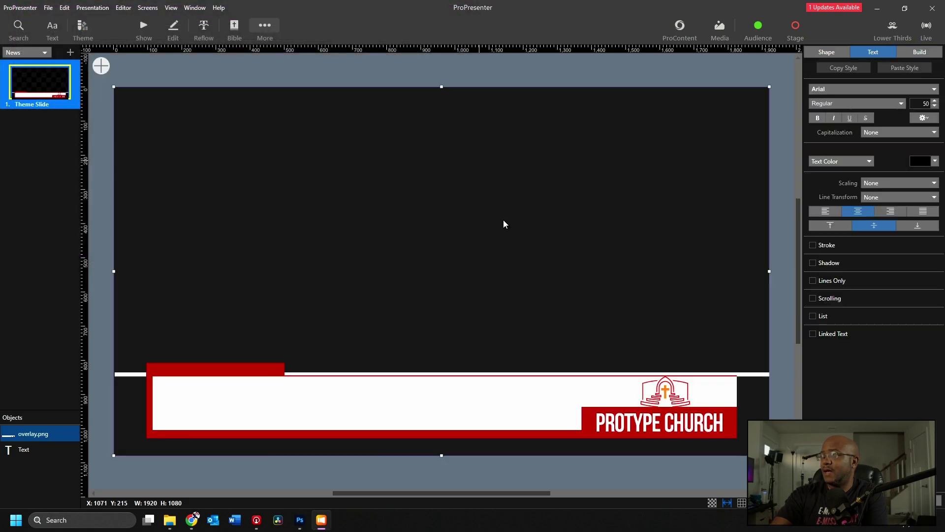
right_click(675, 405)
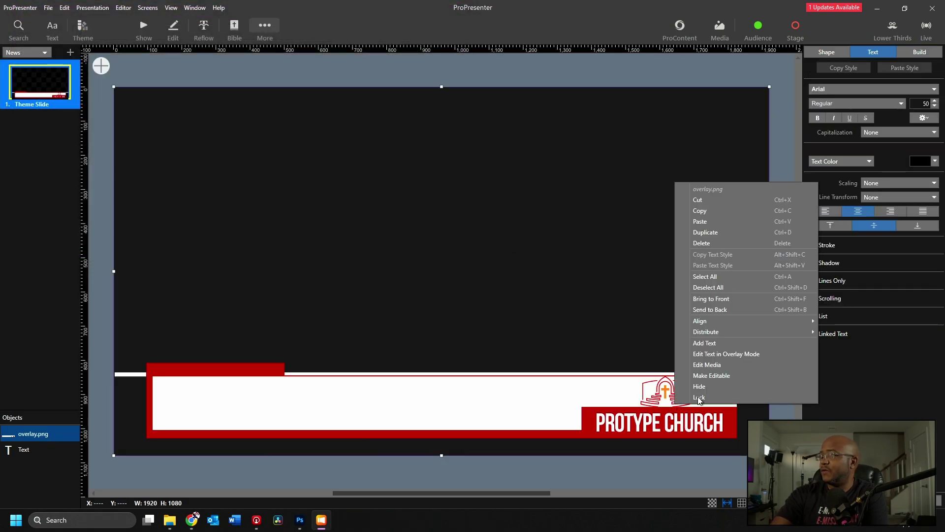
left_click(722, 310)
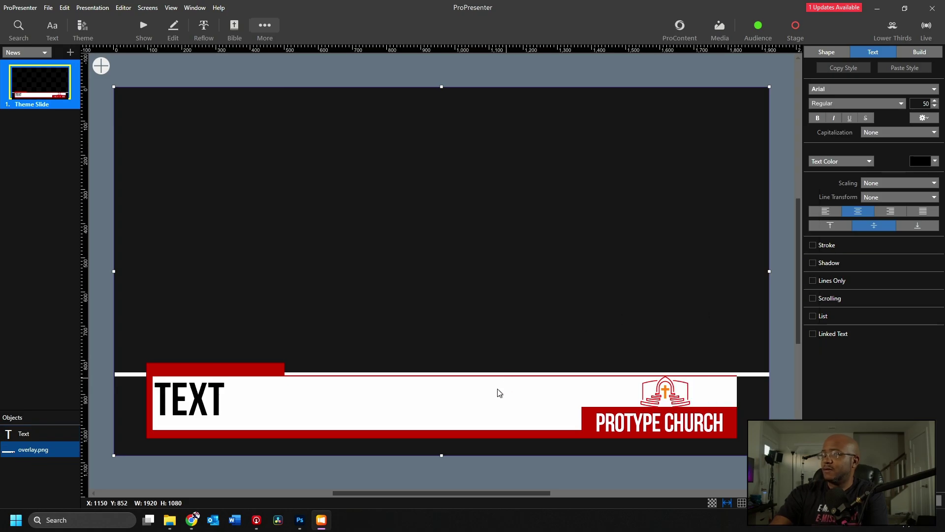
left_click(105, 403)
left_click(288, 400)
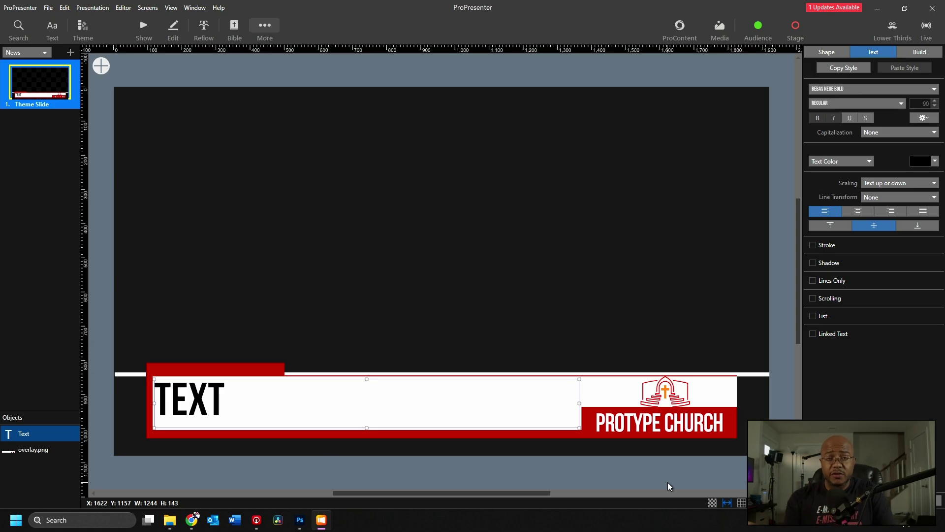
Exit the slide editor to Show view and switch to ATEM Software Control
left_click(143, 28)
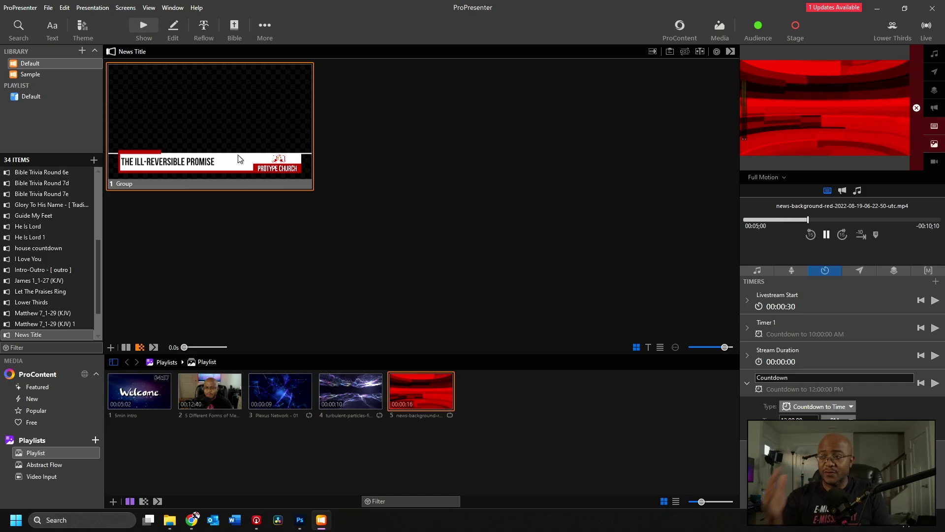
left_click(257, 519)
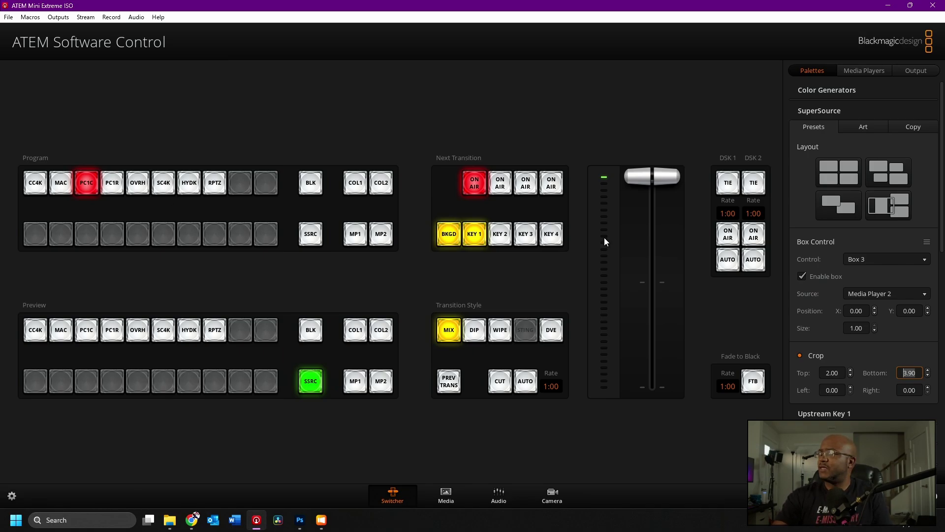
Check Downstream Key 1 uses PC1 Right Mon for fill and key, then switch to ProPresenter
left_click(831, 113)
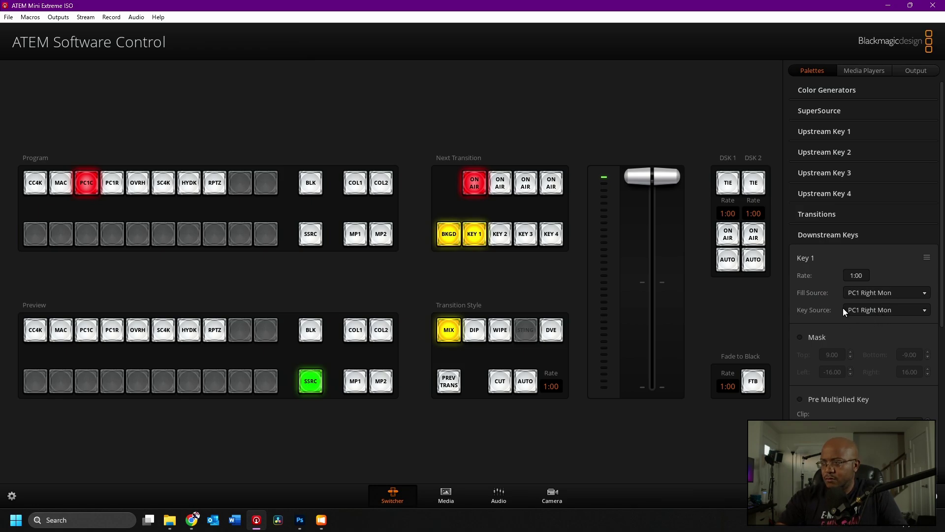
left_click(321, 520)
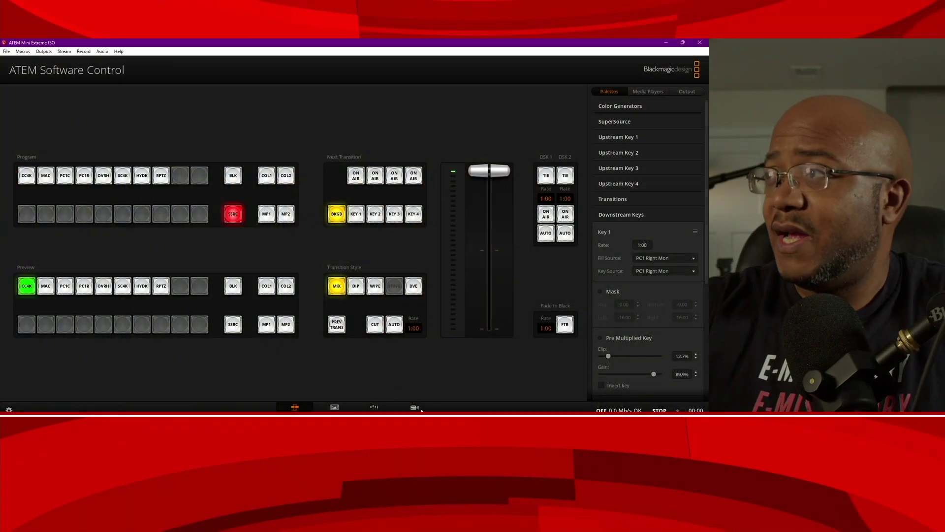
Collapse Downstream Keys and review the media pool stills before returning to the Switcher page
left_click(630, 216)
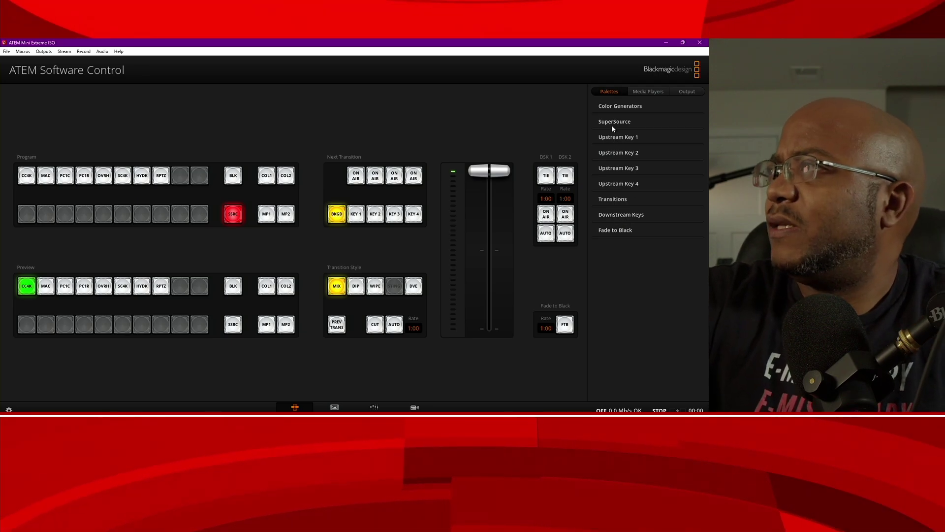
left_click(335, 406)
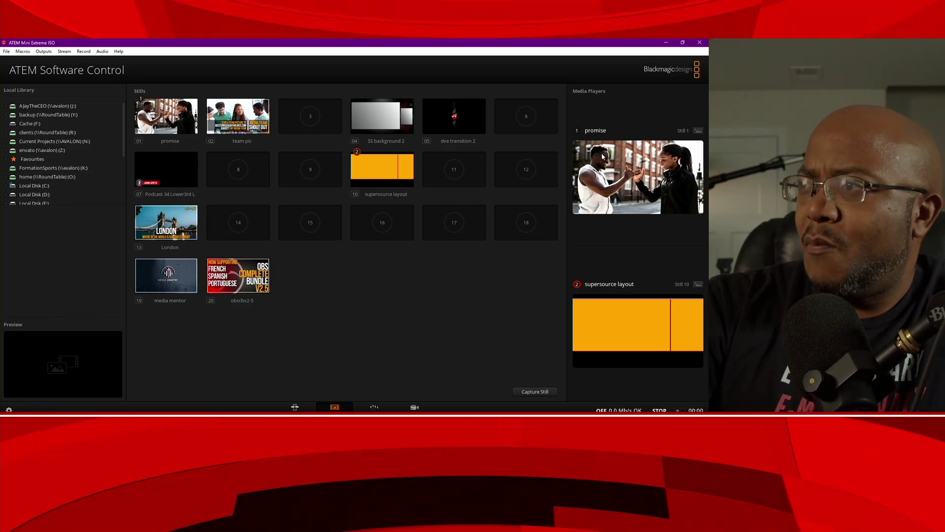
left_click(295, 407)
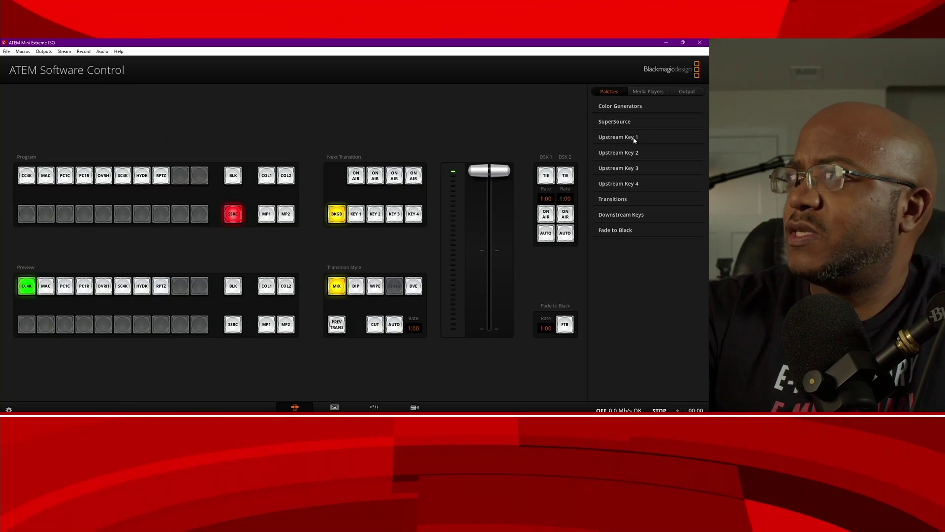
Expand SuperSource, set Control to Box 2, and open its Source list
left_click(629, 122)
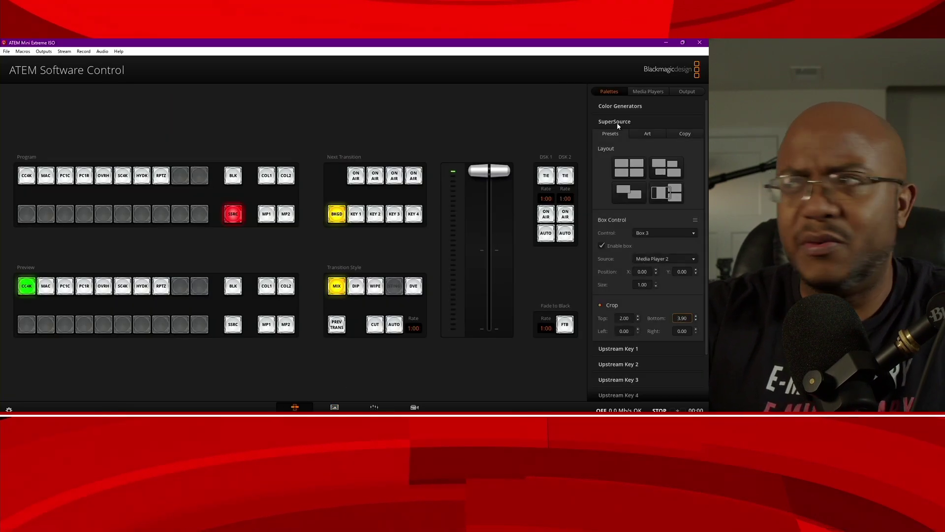
left_click(658, 233)
left_click(658, 226)
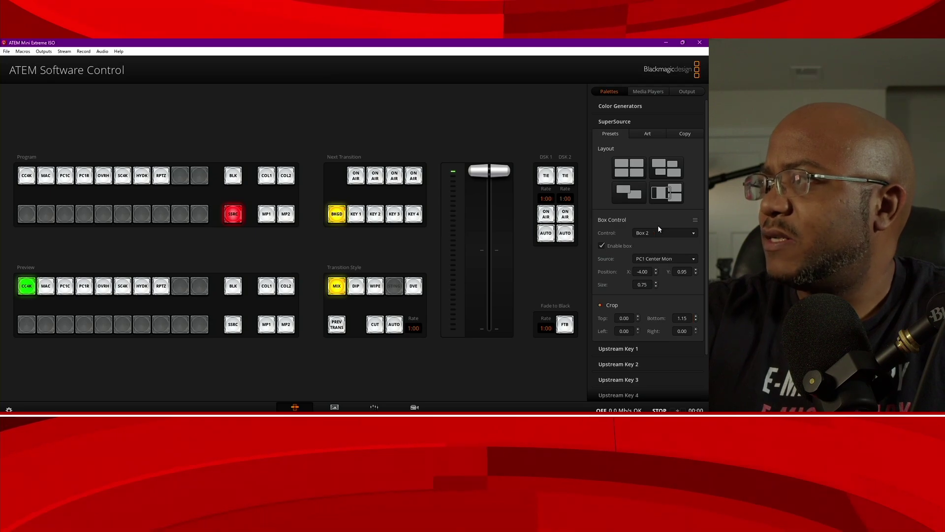
left_click(654, 258)
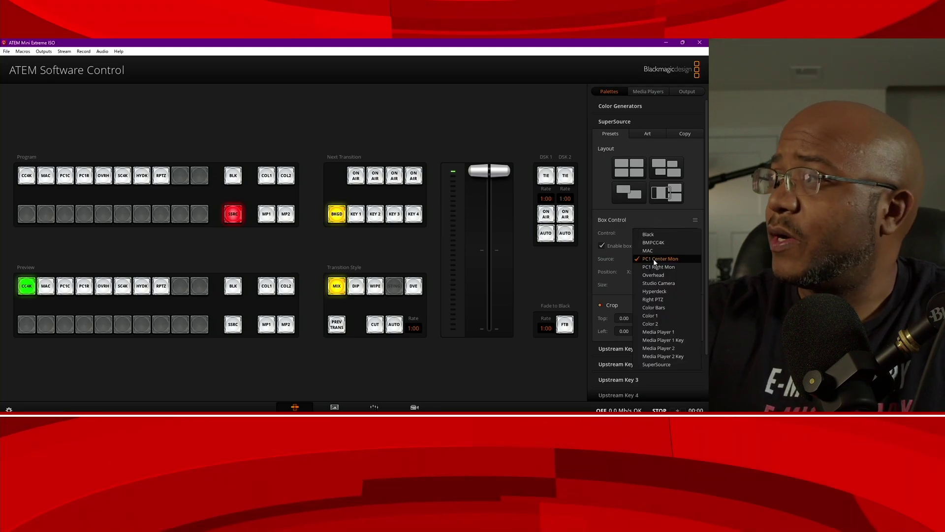